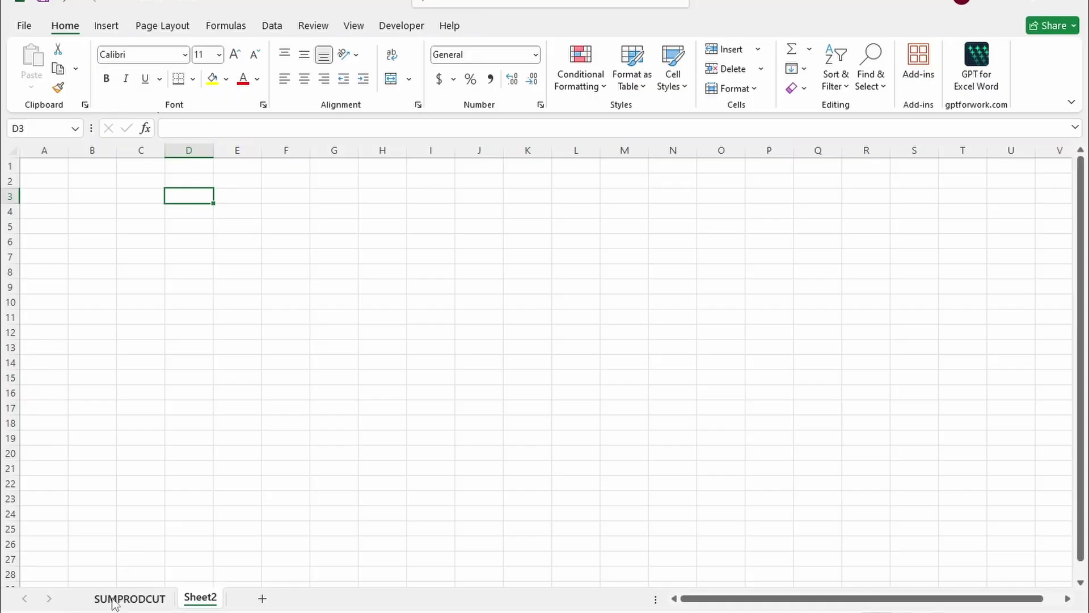
Open the SUMPRODCUT worksheet containing the product sales table
{"action": "left_click", "coordinate": [115, 602]}
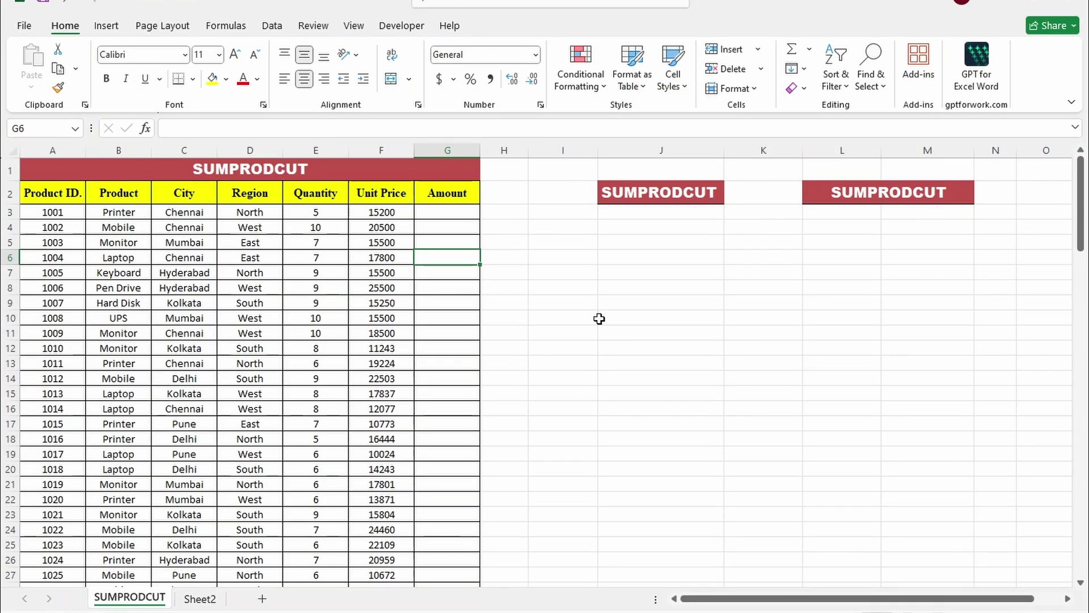
{"action": "left_click", "coordinate": [602, 225]}
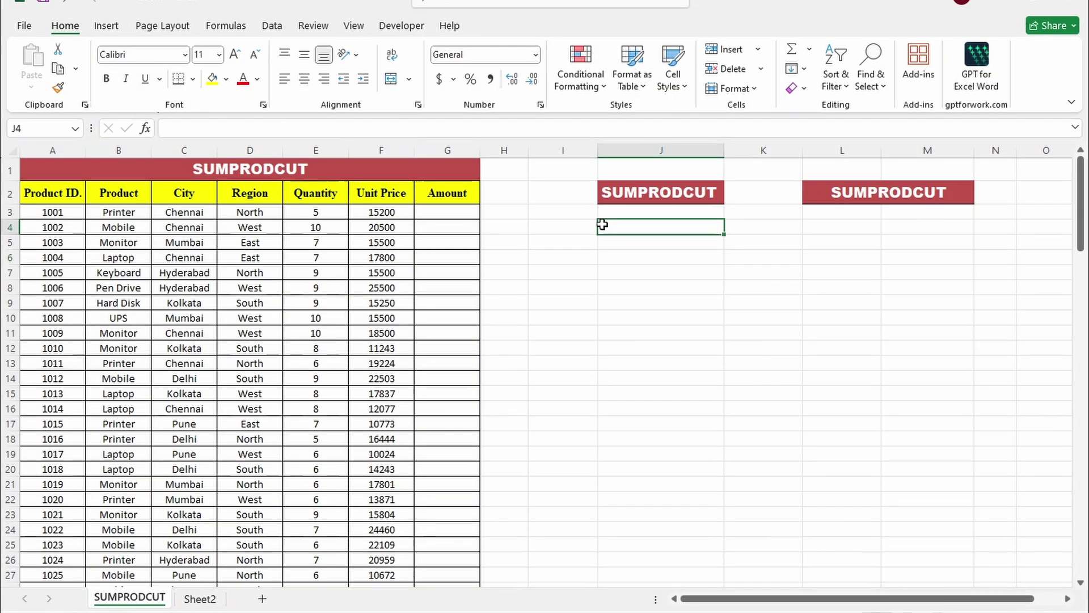
{"action": "left_click", "coordinate": [684, 188]}
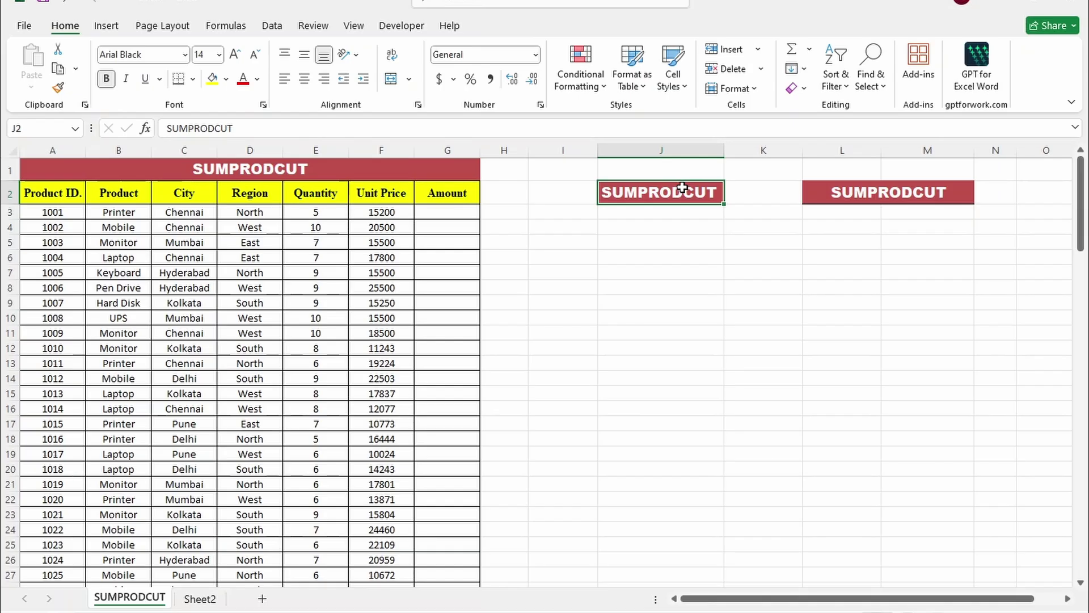
{"action": "key", "text": "Down"}
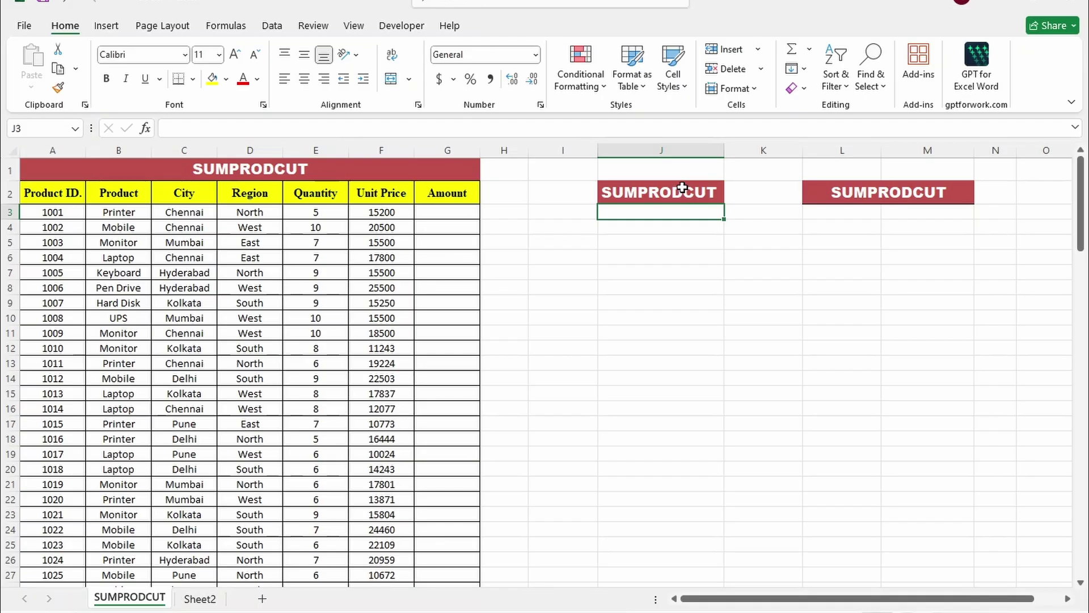
{"action": "left_click", "coordinate": [632, 230]}
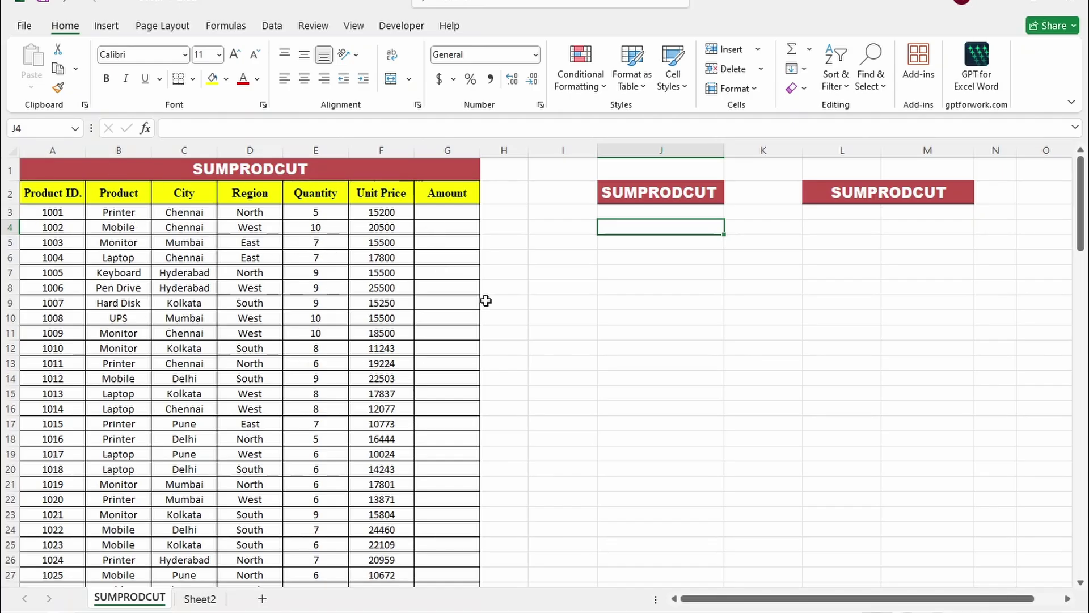
Calculate the Amount in G3 with =PRODUCT(E3,F3) and fill the formula down for every product row
{"action": "left_click", "coordinate": [456, 217]}
{"action": "type", "text": "="}
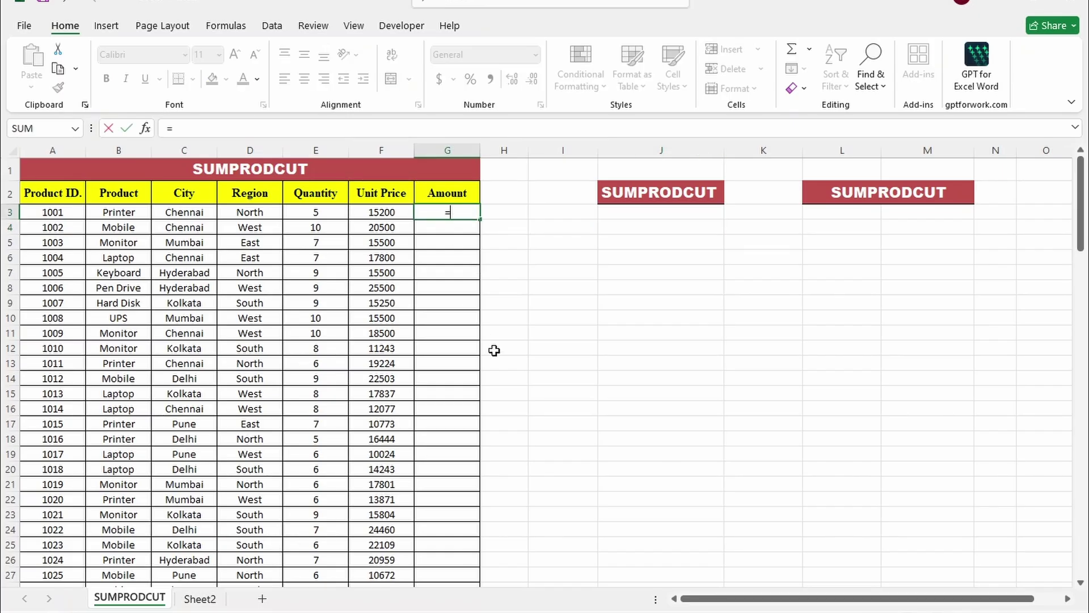
{"action": "type", "text": "PROD"}
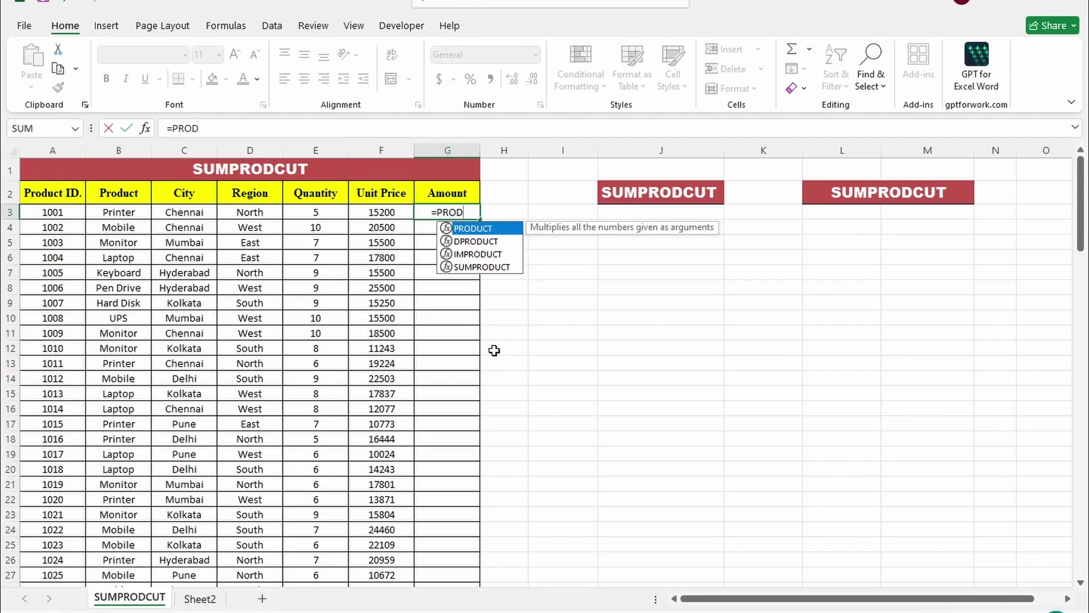
{"action": "key", "text": "Tab"}
{"action": "left_click", "coordinate": [313, 214]}
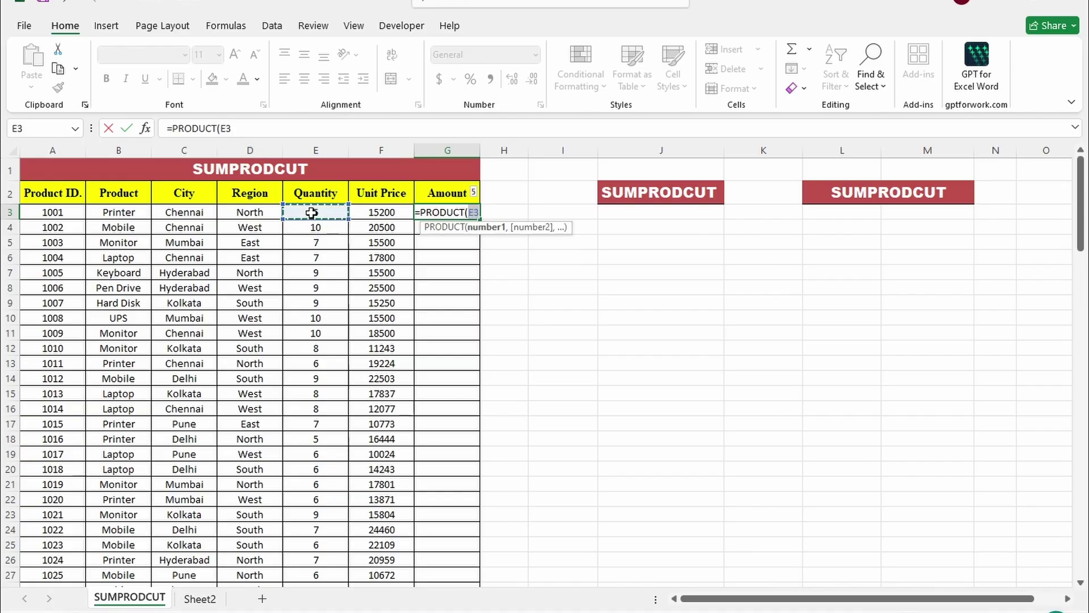
{"action": "type", "text": ","}
{"action": "left_click", "coordinate": [353, 212]}
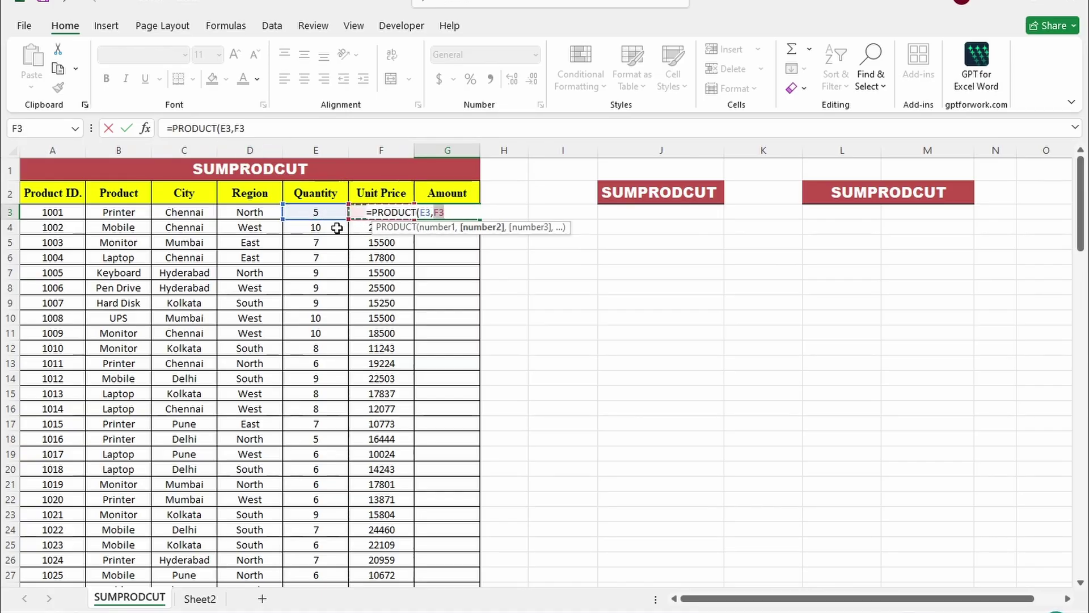
{"action": "key", "text": "Return"}
{"action": "left_click", "coordinate": [473, 214]}
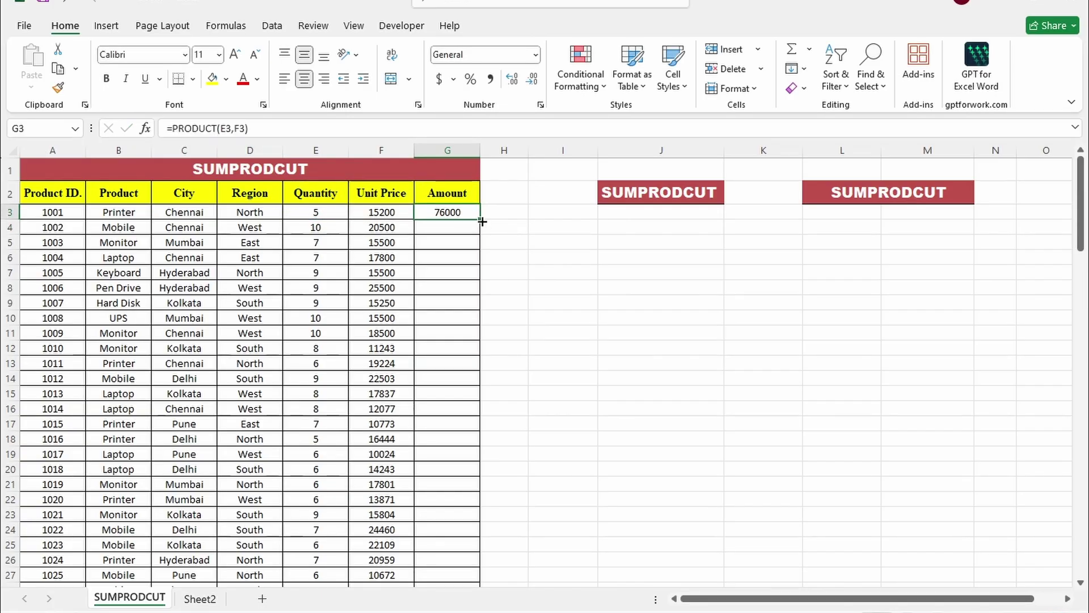
{"action": "double_click", "coordinate": [479, 219]}
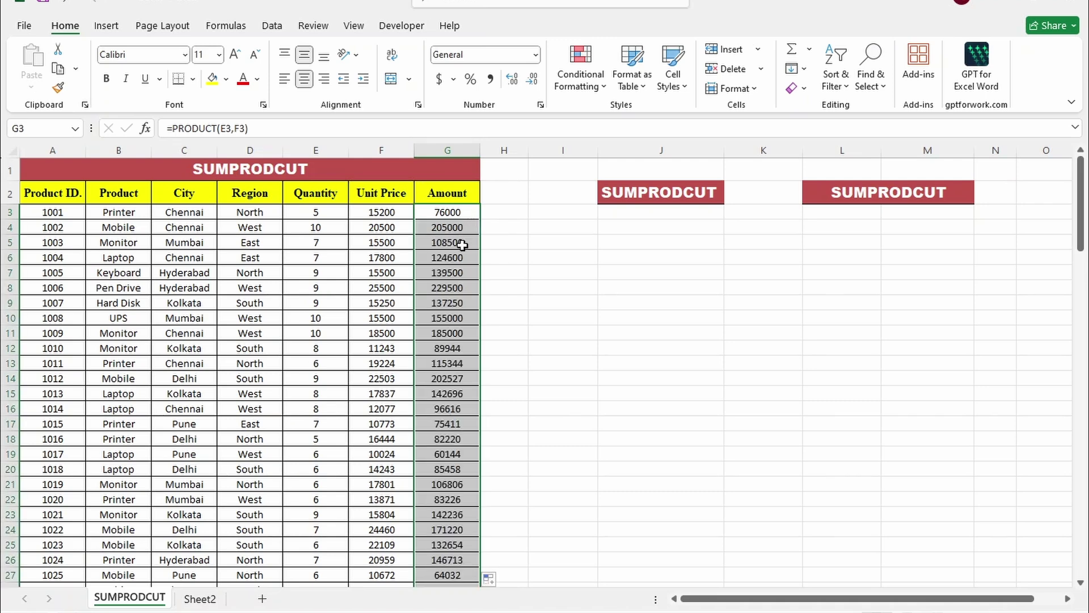
Total the Amount column in G123, directly below the last product row, with =SUBTOTAL(9,G3:G122)
{"action": "scroll", "coordinate": [466, 260], "scroll_direction": "down", "scroll_amount": 12}
{"action": "scroll", "coordinate": [466, 261], "scroll_direction": "down", "scroll_amount": 20}
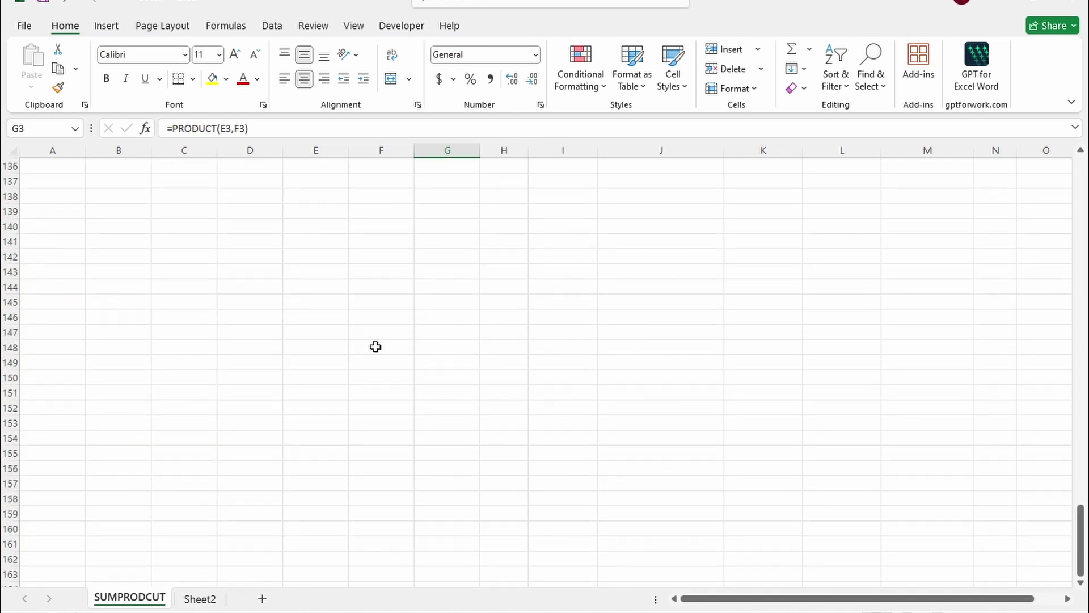
{"action": "scroll", "coordinate": [375, 348], "scroll_direction": "up", "scroll_amount": 6}
{"action": "left_click", "coordinate": [436, 380]}
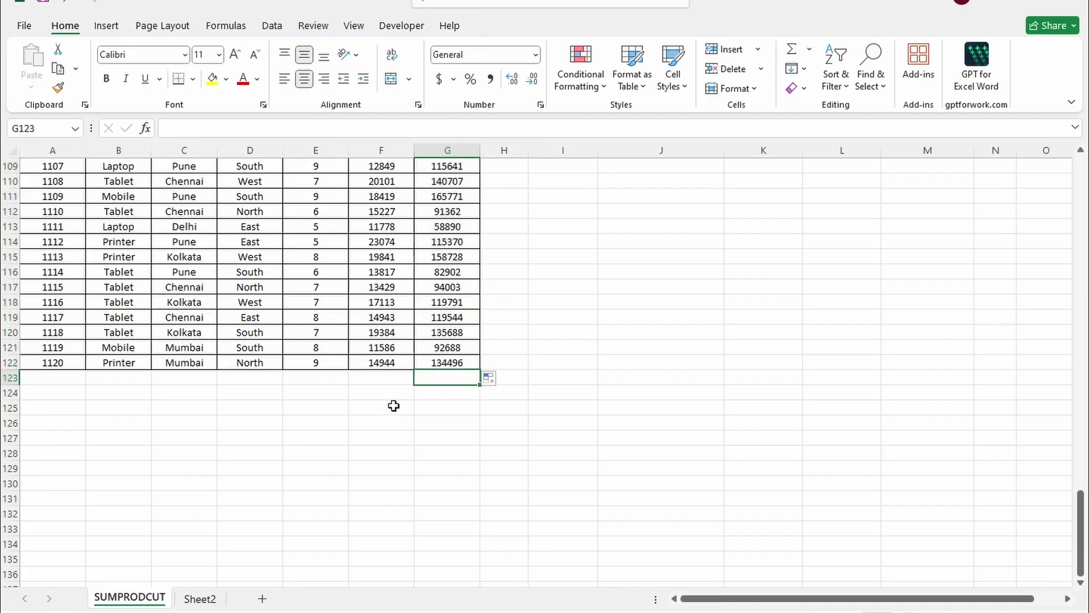
{"action": "type", "text": "="}
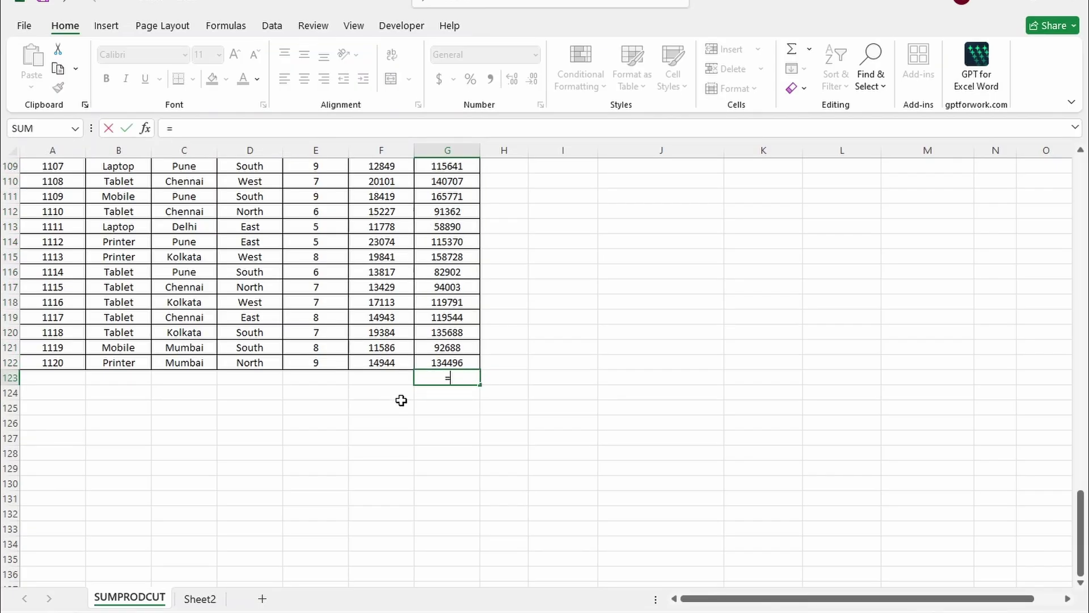
{"action": "type", "text": "SUMB"}
{"action": "key", "text": "BackSpace"}
{"action": "key", "text": "BackSpace"}
{"action": "type", "text": "BT"}
{"action": "key", "text": "Tab"}
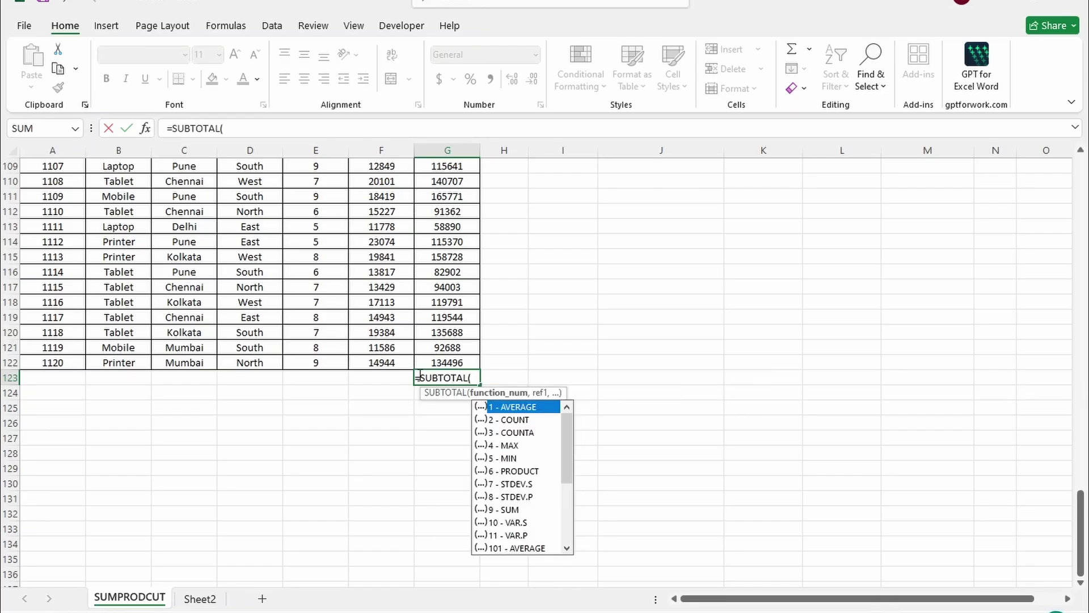
{"action": "type", "text": "9,"}
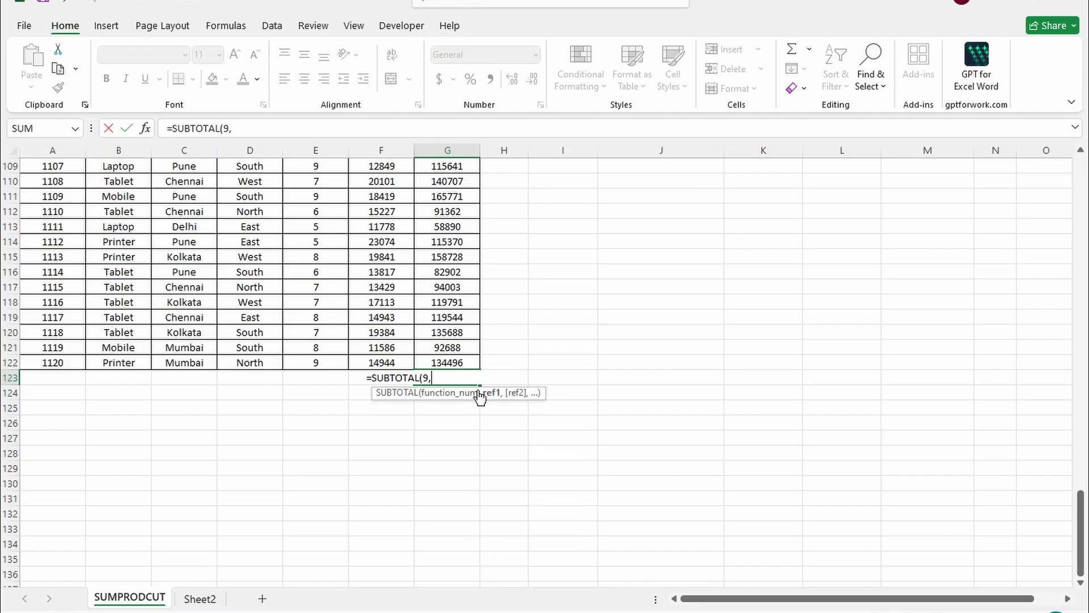
{"action": "scroll", "coordinate": [440, 340], "scroll_direction": "up", "scroll_amount": 20}
{"action": "scroll", "coordinate": [439, 317], "scroll_direction": "up", "scroll_amount": 3}
{"action": "left_click", "coordinate": [446, 213]}
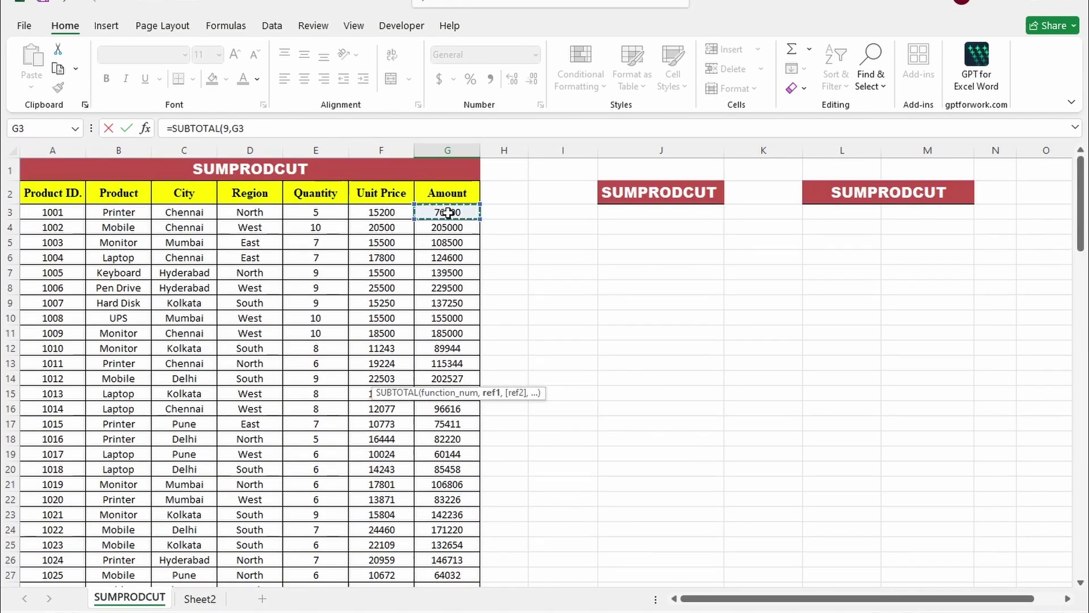
{"action": "key", "text": "ctrl+shift+Down"}
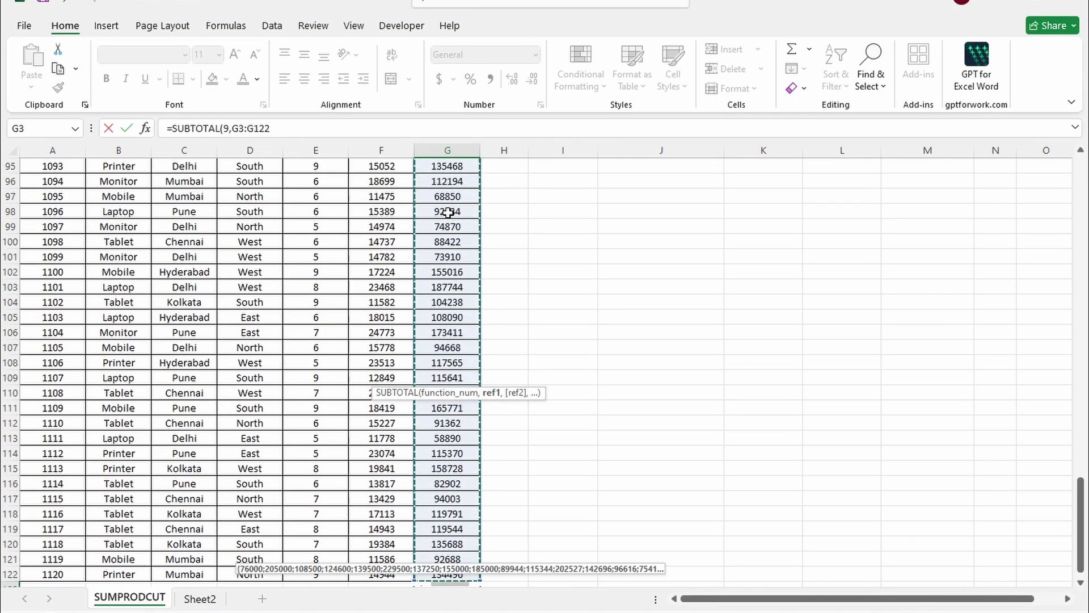
{"action": "type", "text": ")"}
{"action": "key", "text": "Return"}
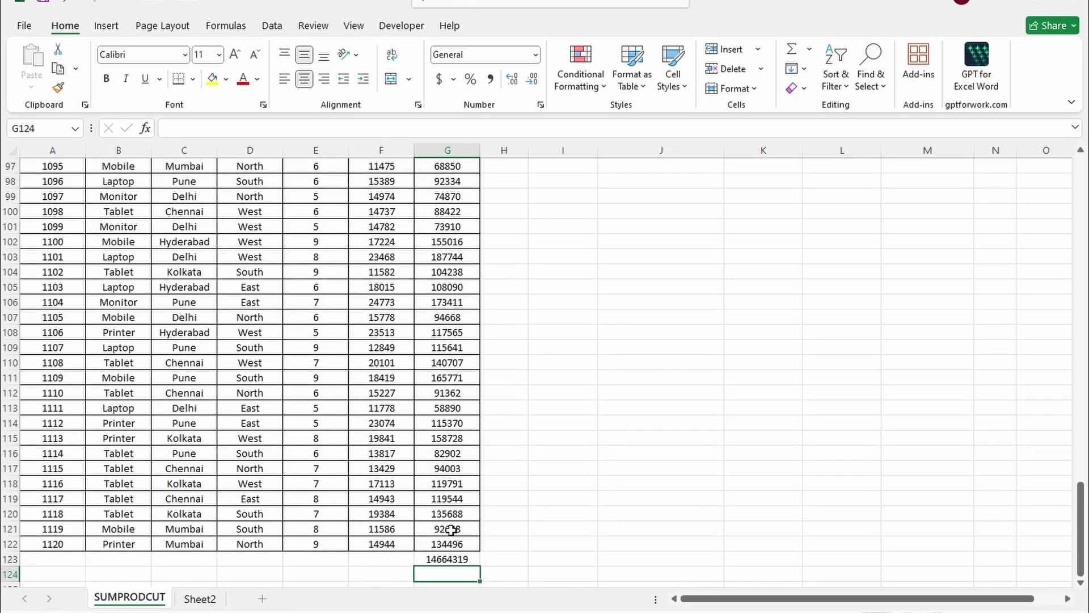
{"action": "left_click", "coordinate": [452, 559]}
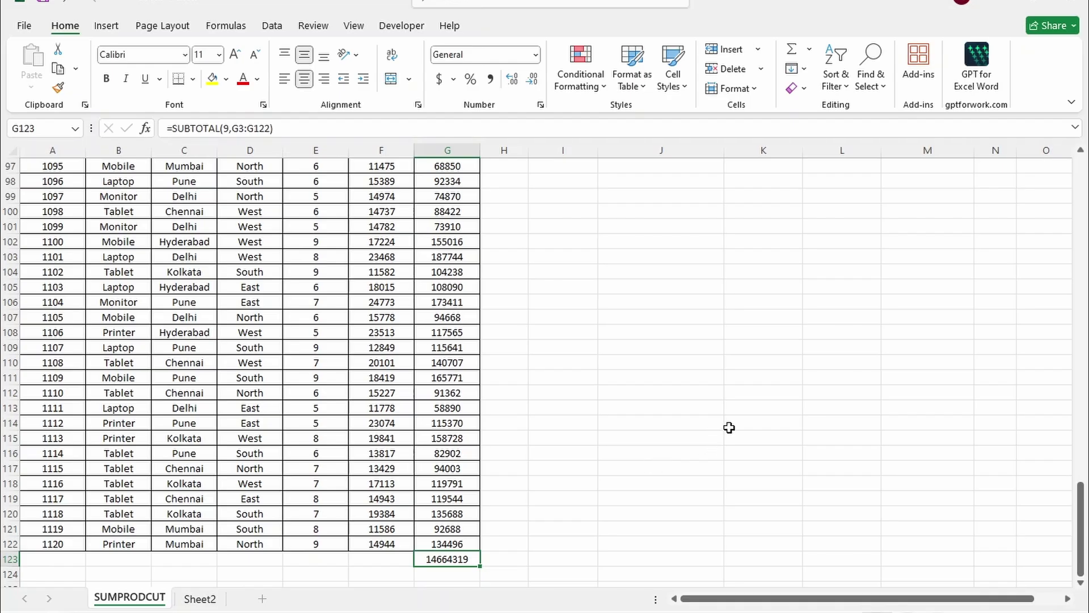
Calculate the overall amount in J3 with =SUMPRODUCT(E3:E122*F3:F122) and compare it with the Amount total in G123
{"action": "scroll", "coordinate": [729, 423], "scroll_direction": "up", "scroll_amount": 20}
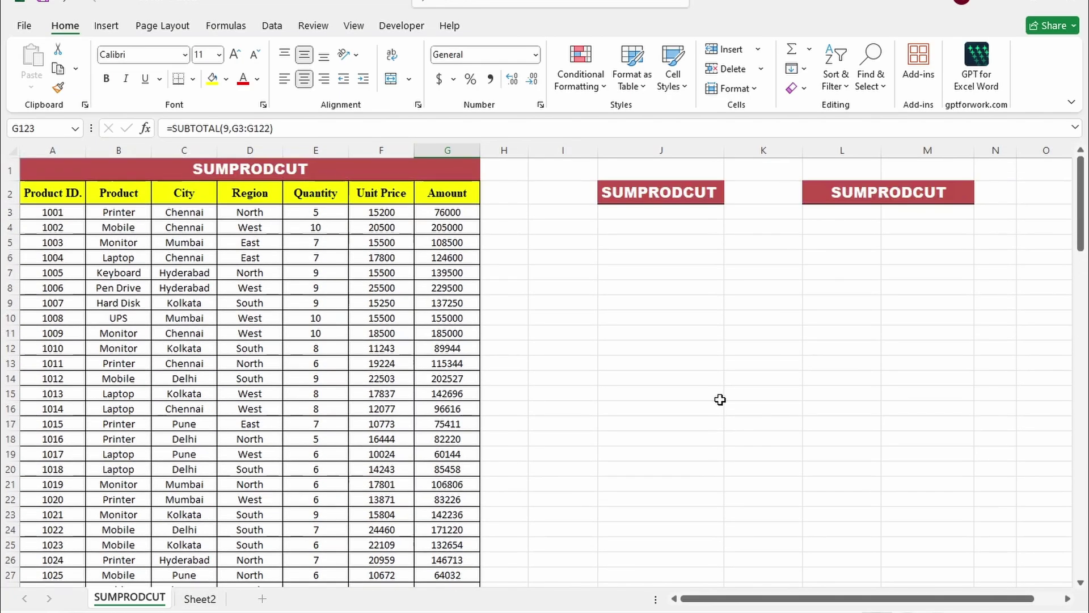
{"action": "left_click", "coordinate": [655, 213]}
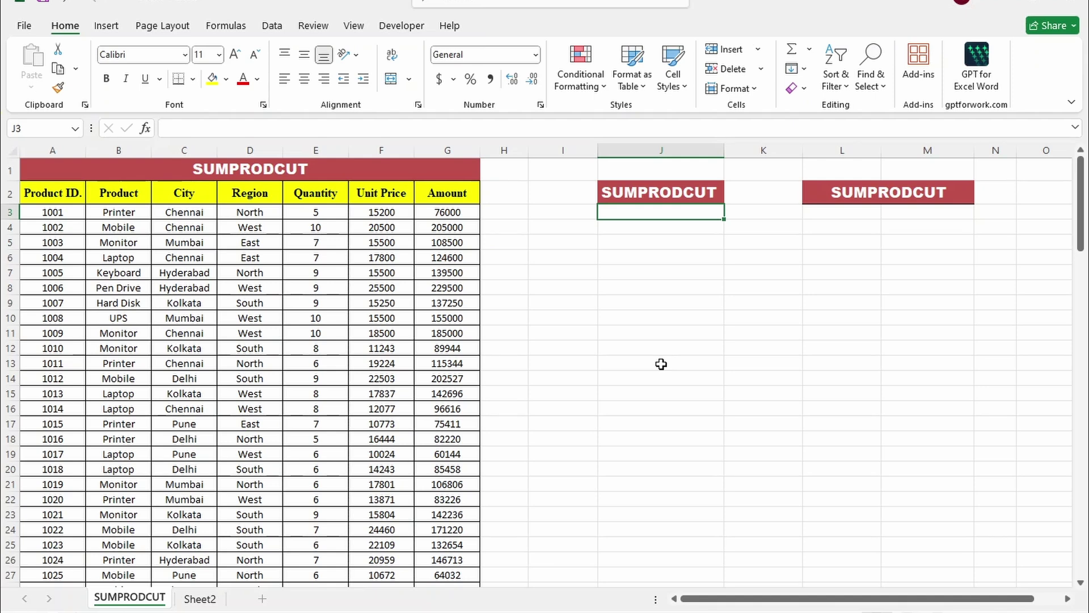
{"action": "type", "text": "=SUMPRODUCT("}
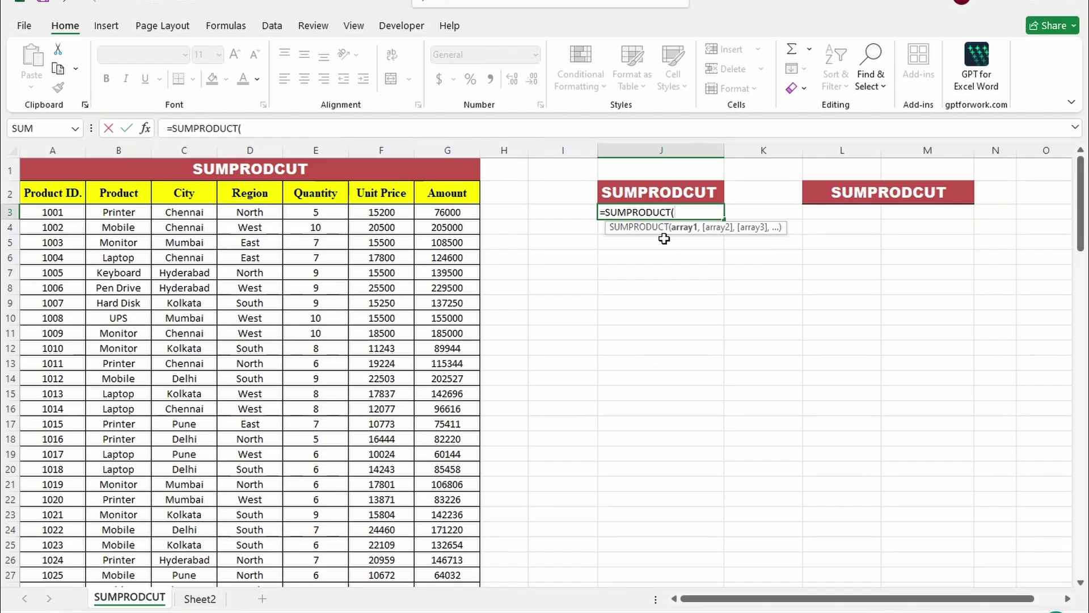
{"action": "left_click", "coordinate": [313, 212]}
{"action": "key", "text": "ctrl+shift+Down"}
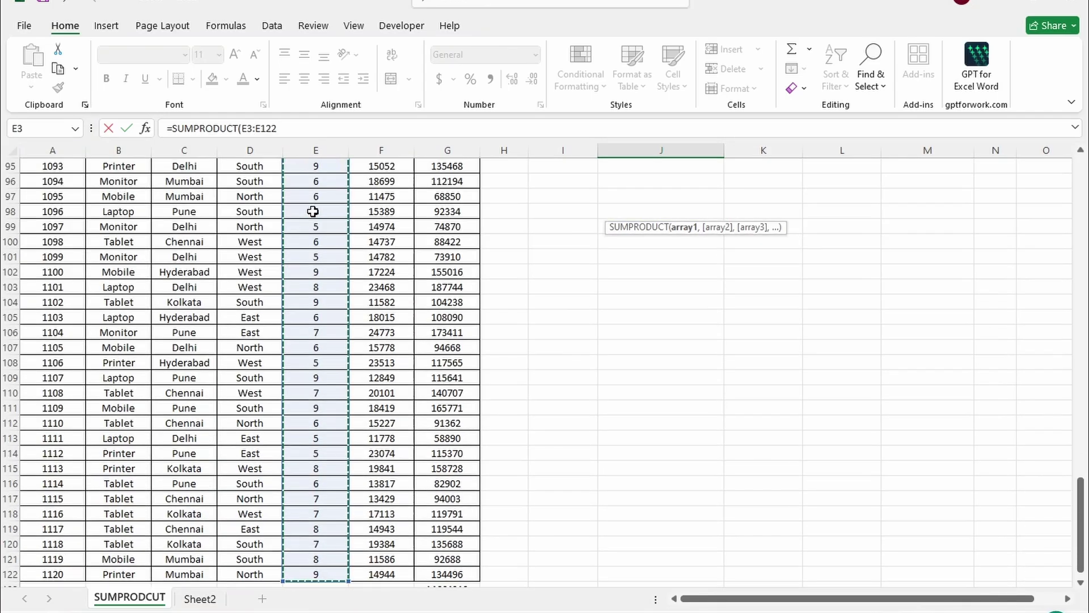
{"action": "scroll", "coordinate": [641, 235], "scroll_direction": "up", "scroll_amount": 18}
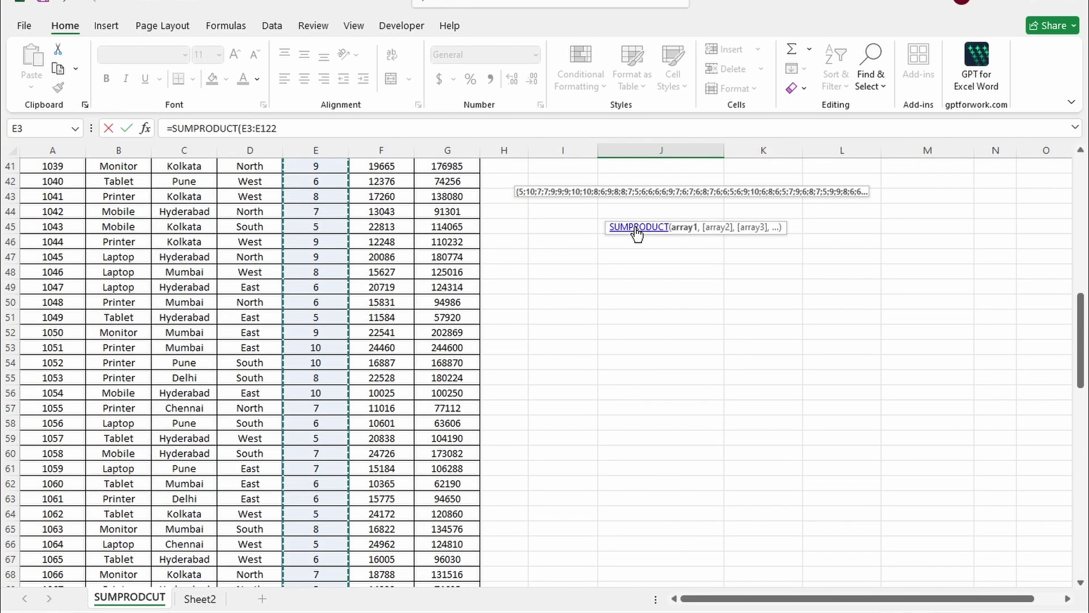
{"action": "type", "text": "*"}
{"action": "scroll", "coordinate": [482, 244], "scroll_direction": "up", "scroll_amount": 13}
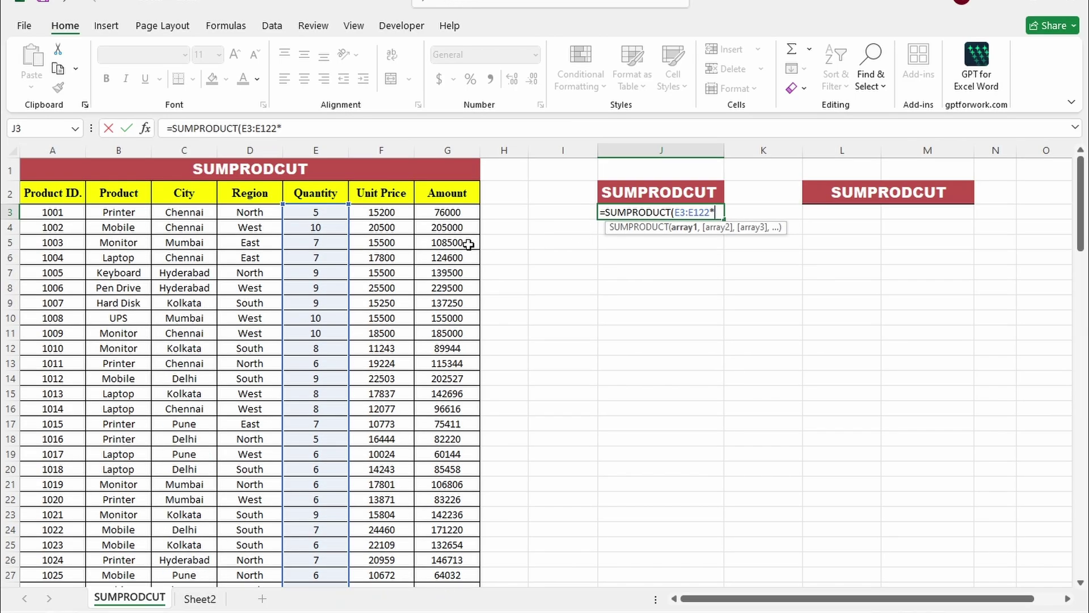
{"action": "left_click", "coordinate": [399, 212]}
{"action": "key", "text": "ctrl+shift+Down"}
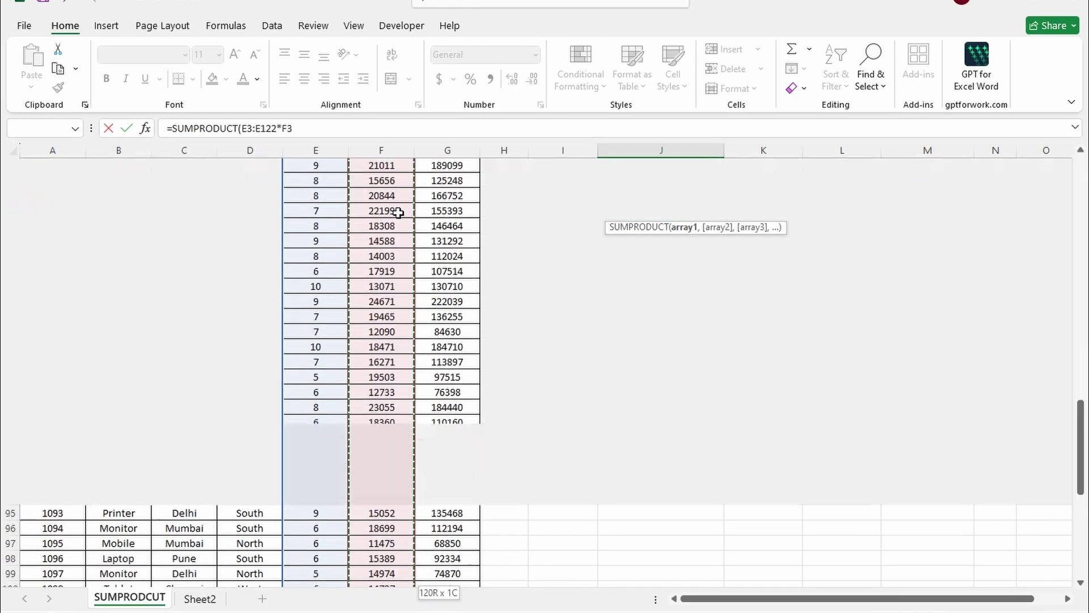
{"action": "key", "text": "Return"}
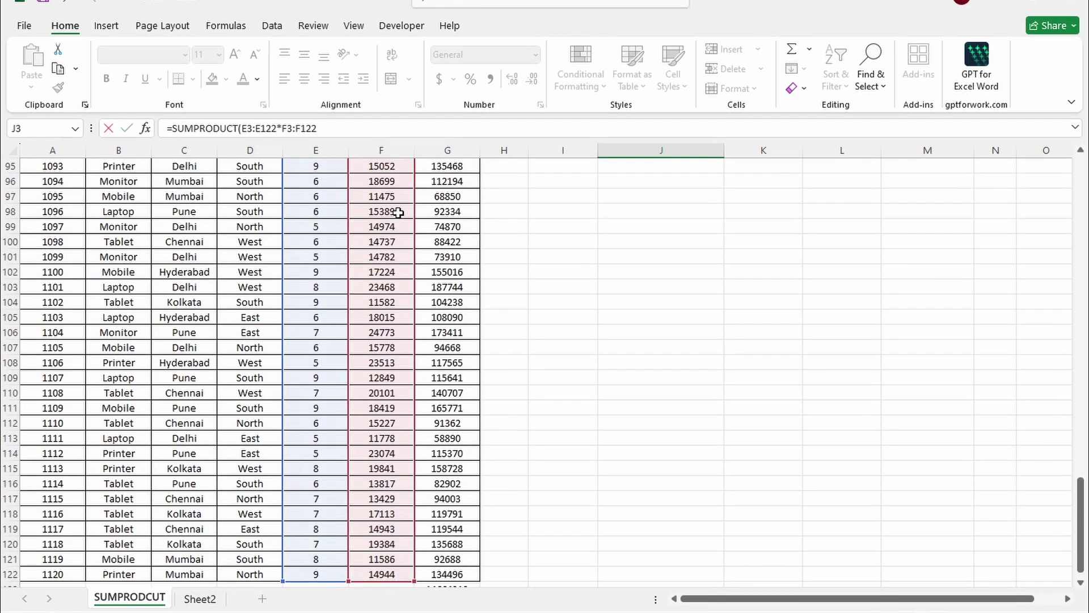
{"action": "left_click", "coordinate": [650, 211]}
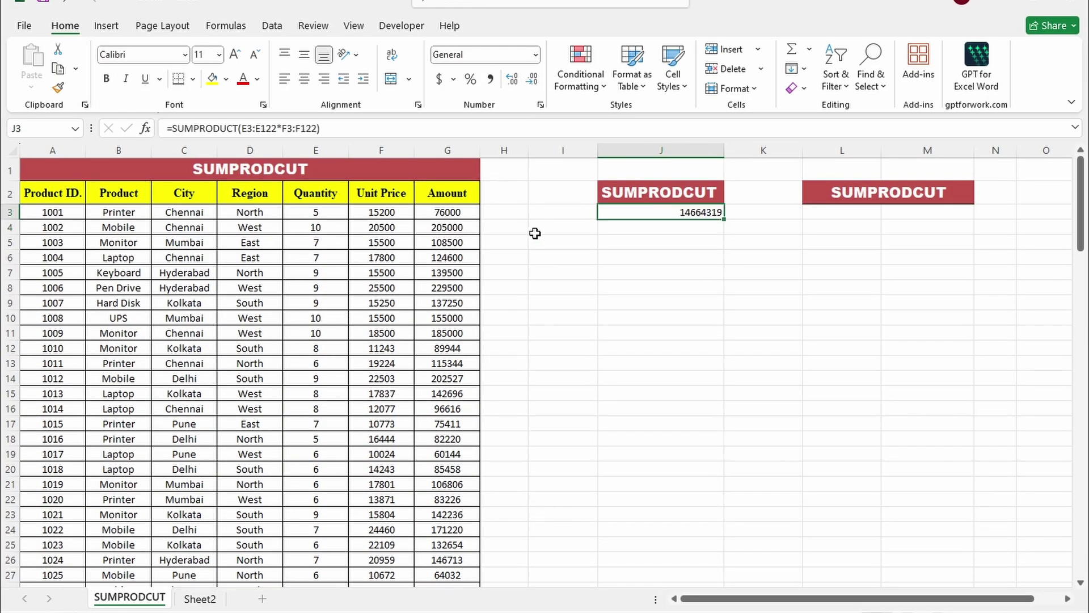
{"action": "scroll", "coordinate": [667, 260], "scroll_direction": "down", "scroll_amount": 20}
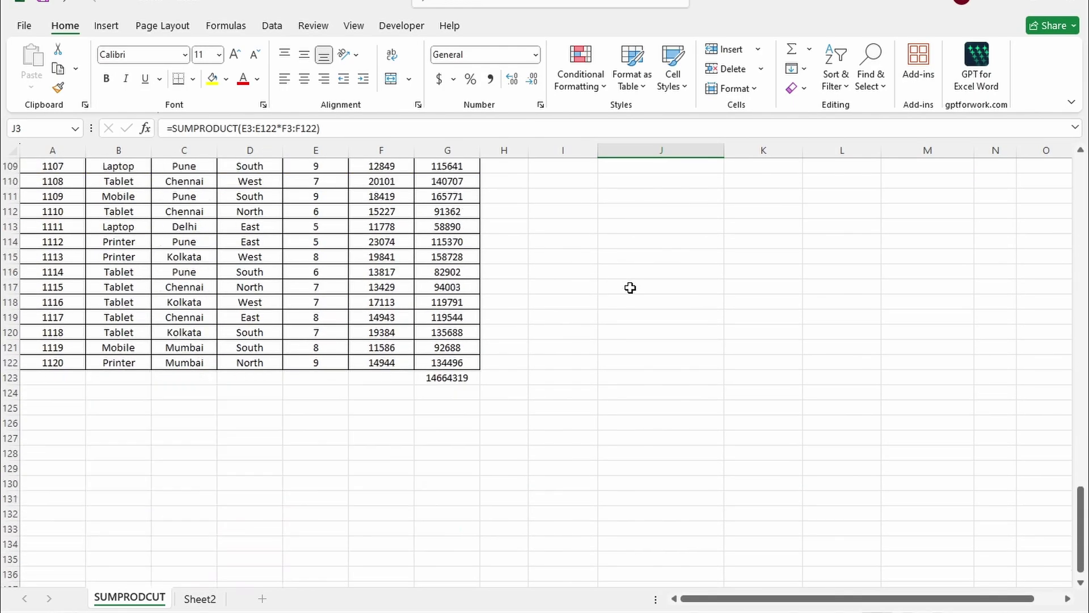
{"action": "scroll", "coordinate": [629, 278], "scroll_direction": "up", "scroll_amount": 20}
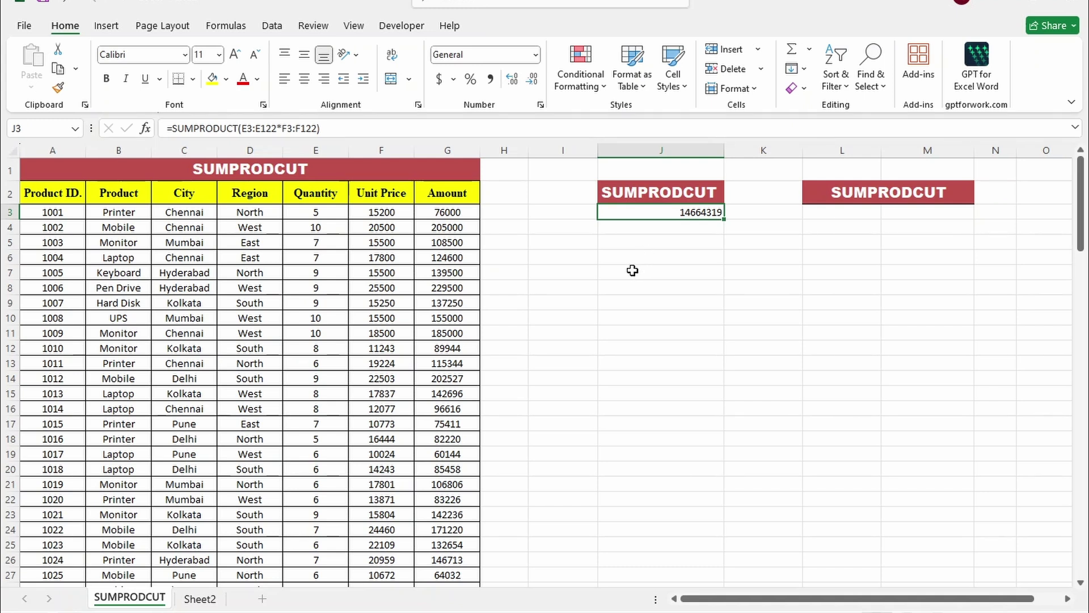
Examine the different product names and their repeated entries in the Product column
{"action": "left_click", "coordinate": [114, 215]}
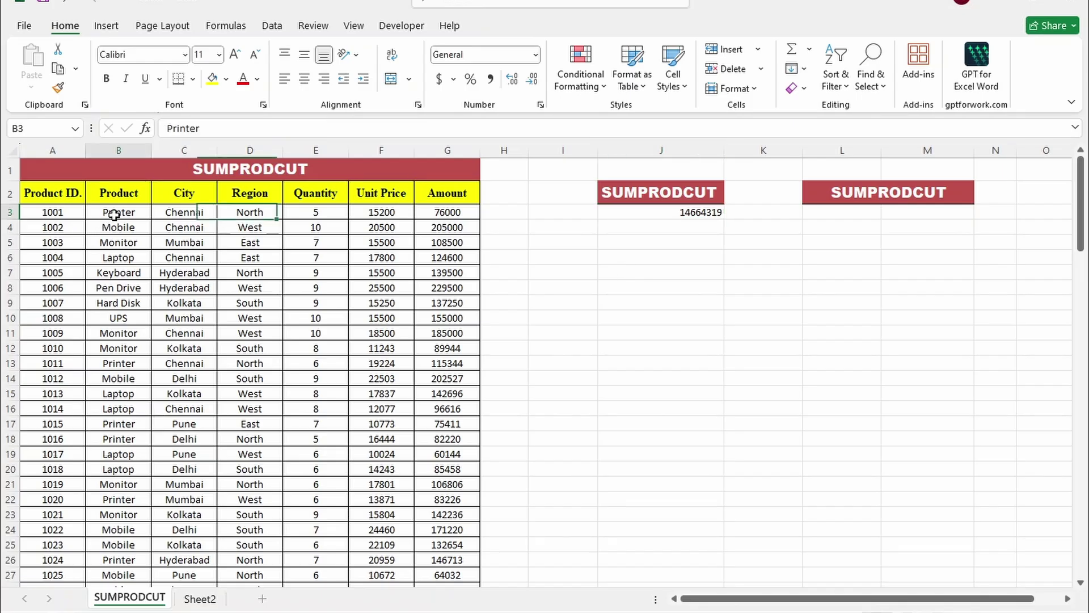
{"action": "left_click", "coordinate": [116, 229]}
{"action": "left_click", "coordinate": [118, 243]}
{"action": "left_click", "coordinate": [107, 259]}
{"action": "left_click", "coordinate": [104, 274]}
{"action": "left_click", "coordinate": [100, 287]}
{"action": "left_click", "coordinate": [102, 303]}
{"action": "left_click", "coordinate": [108, 317]}
{"action": "left_click_drag", "start_coordinate": [118, 216], "coordinate": [119, 334]}
{"action": "left_click_drag", "start_coordinate": [112, 378], "coordinate": [118, 469]}
{"action": "left_click", "coordinate": [131, 318]}
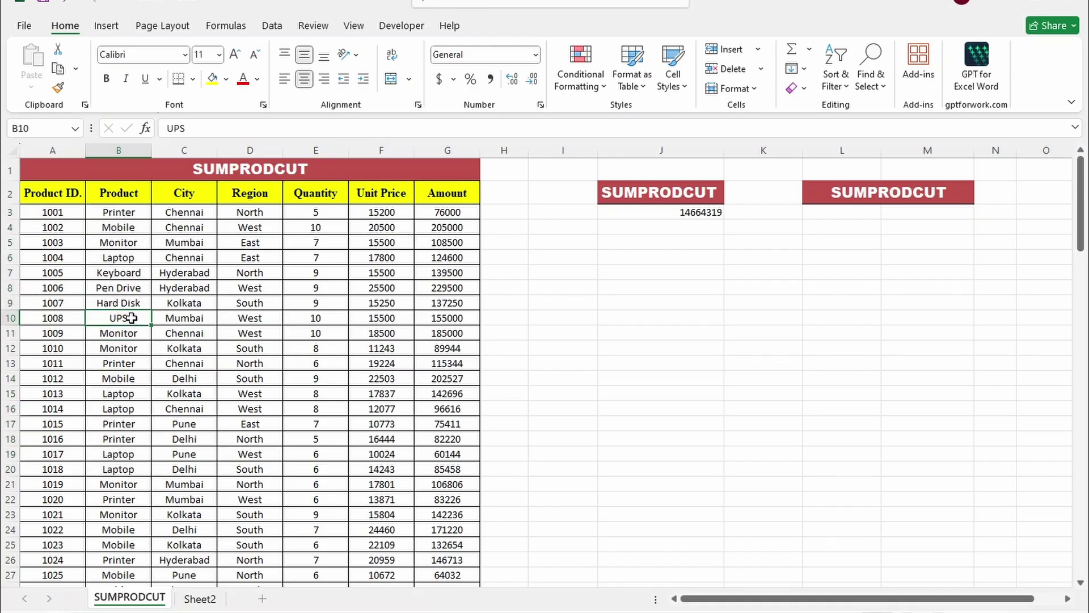
{"action": "left_click", "coordinate": [136, 212]}
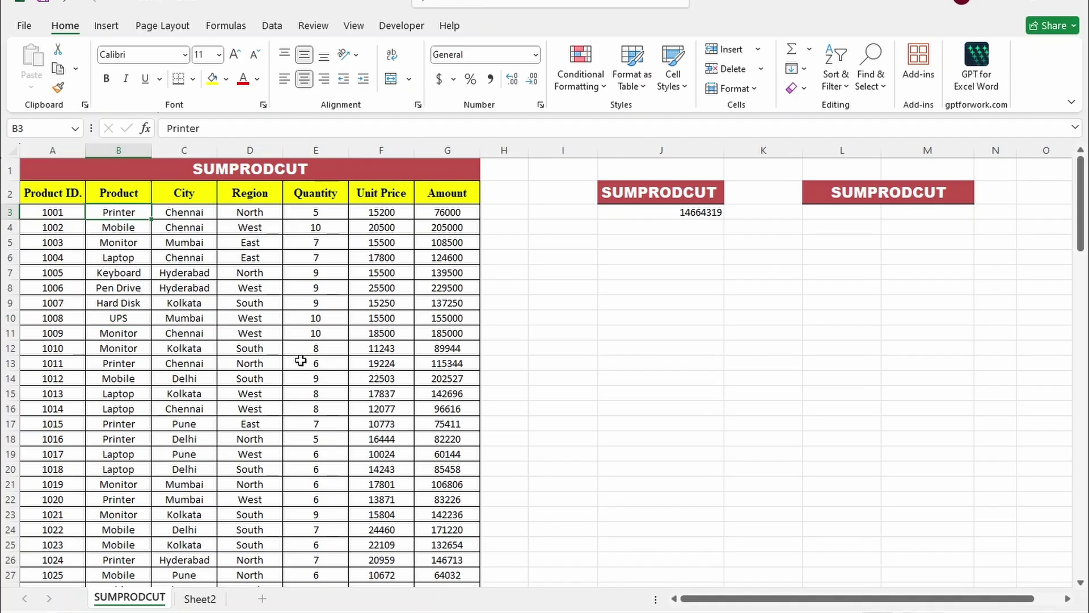
Copy the product names from B3:B10 into L3:L10 and autofit the width of column L
{"action": "left_click", "coordinate": [834, 212]}
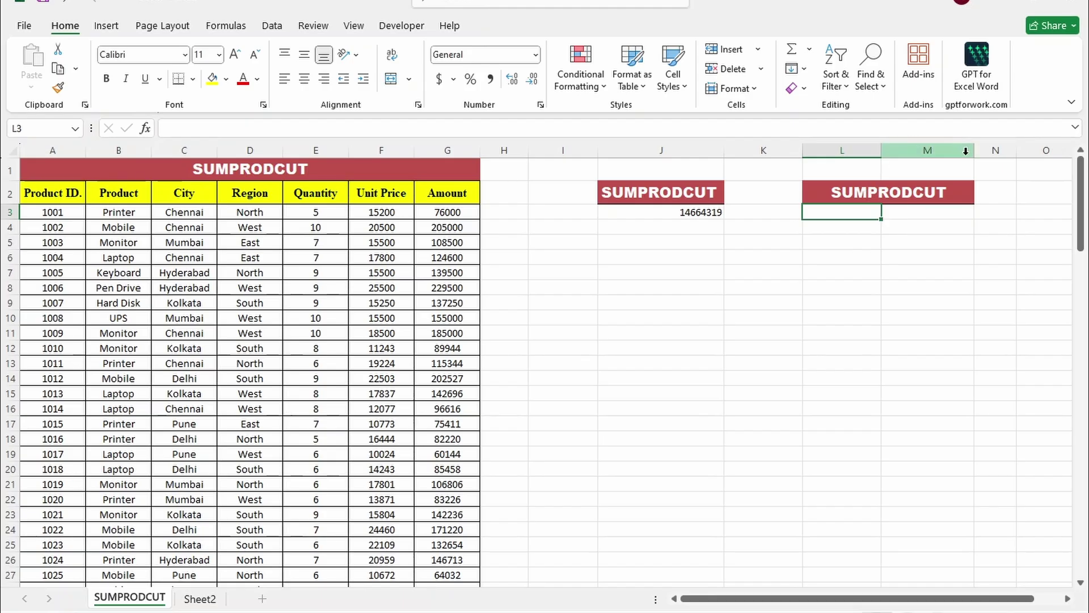
{"action": "left_click_drag", "start_coordinate": [133, 214], "coordinate": [131, 316]}
{"action": "key", "text": "ctrl+c"}
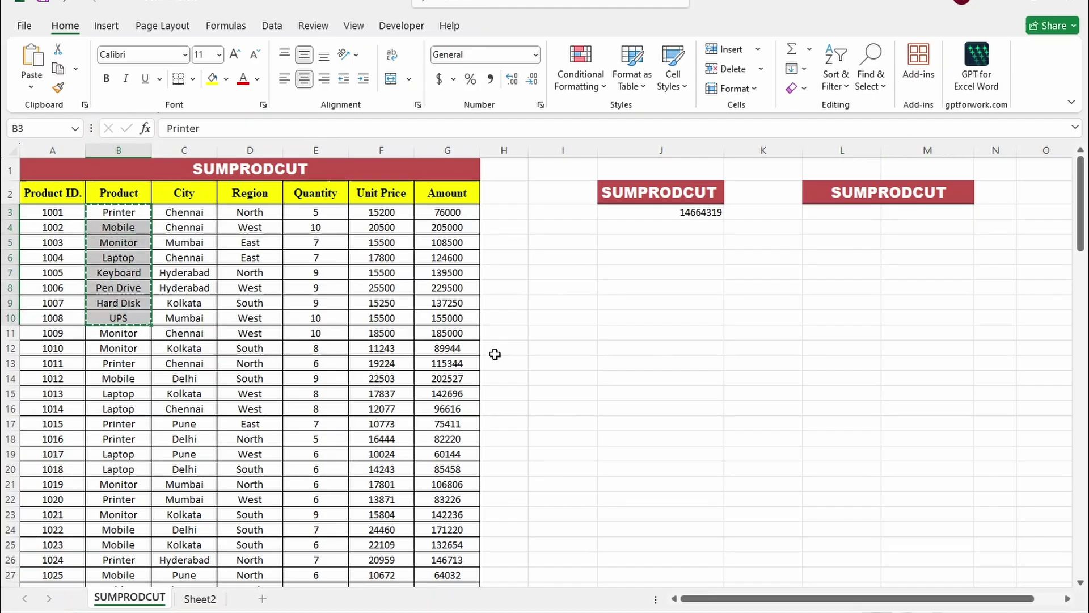
{"action": "left_click_drag", "start_coordinate": [843, 211], "coordinate": [781, 285]}
{"action": "key", "text": "ctrl+v"}
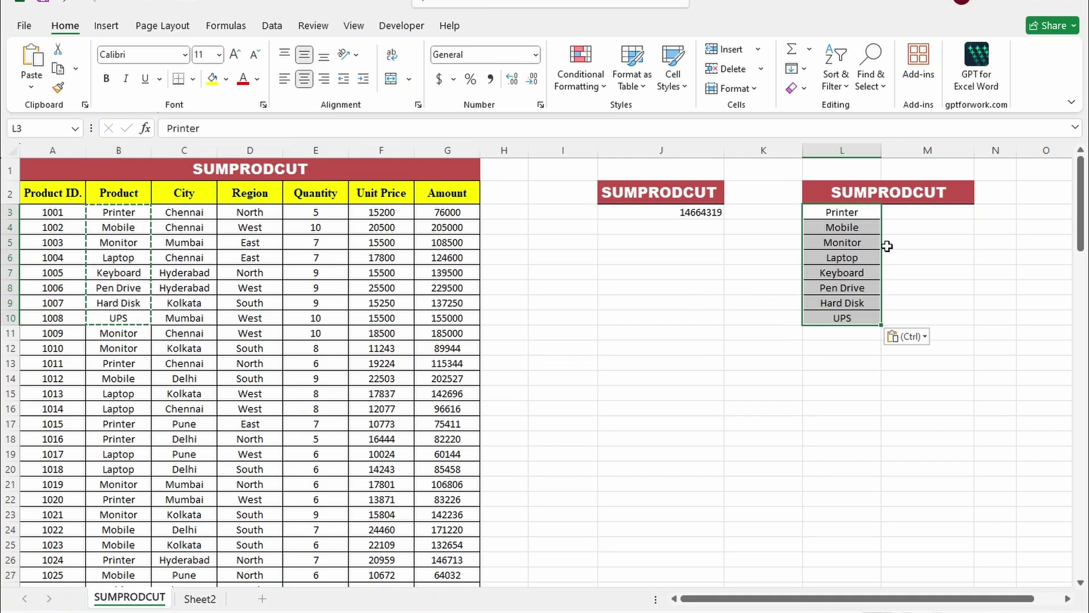
{"action": "double_click", "coordinate": [881, 151]}
{"action": "left_click", "coordinate": [848, 243]}
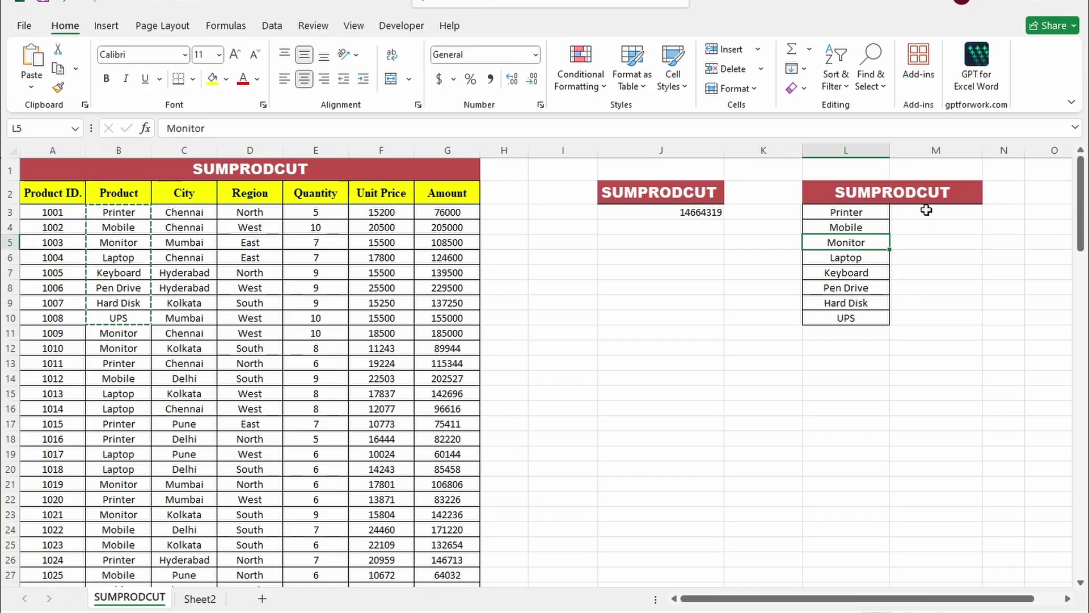
Compare the product list in column L with the Product ID and Product entries in the table, including the repeated product names
{"action": "left_click_drag", "start_coordinate": [927, 209], "coordinate": [924, 329]}
{"action": "left_click", "coordinate": [842, 273]}
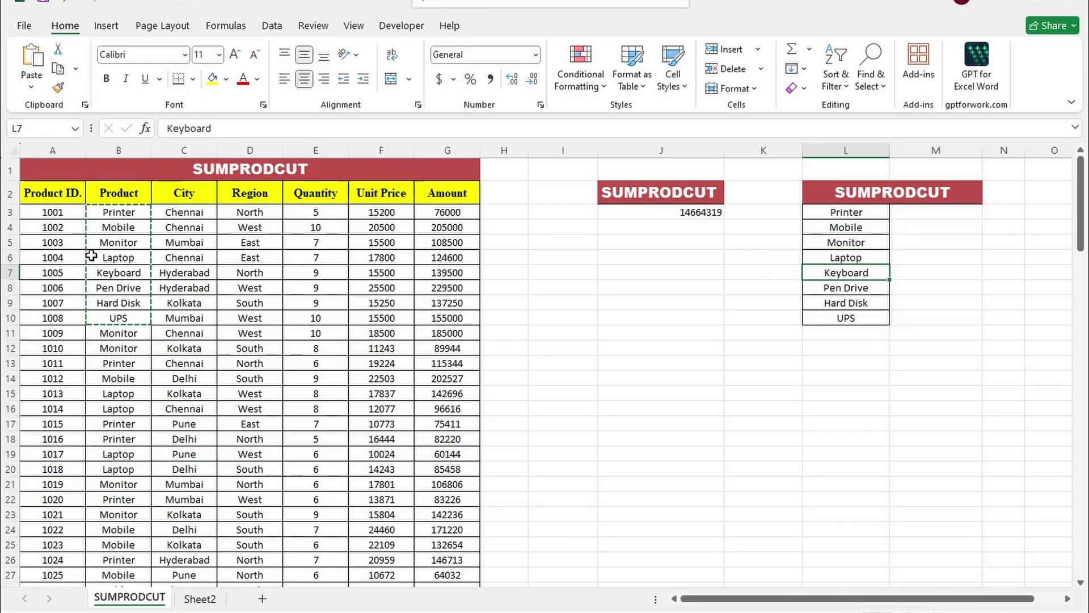
{"action": "left_click_drag", "start_coordinate": [73, 212], "coordinate": [60, 310]}
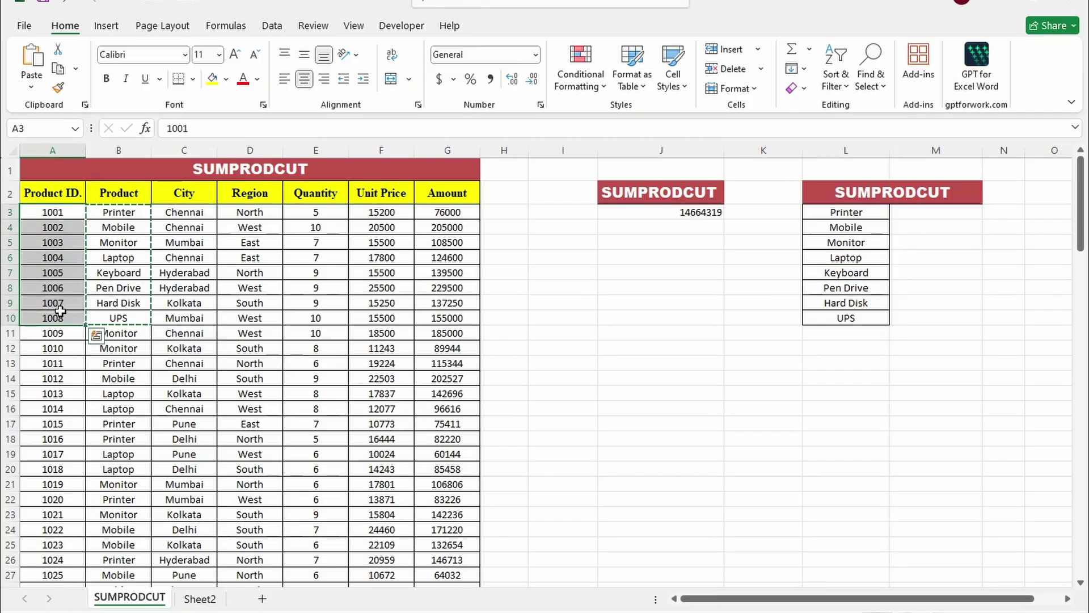
{"action": "left_click", "coordinate": [68, 212]}
{"action": "left_click", "coordinate": [56, 316]}
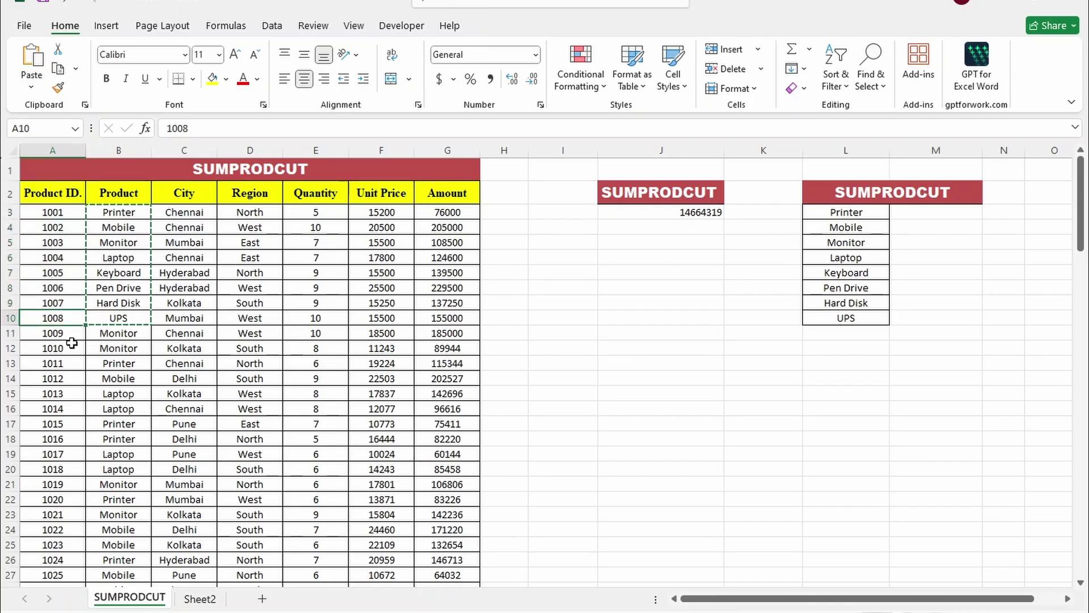
{"action": "left_click", "coordinate": [105, 356]}
{"action": "left_click", "coordinate": [113, 397]}
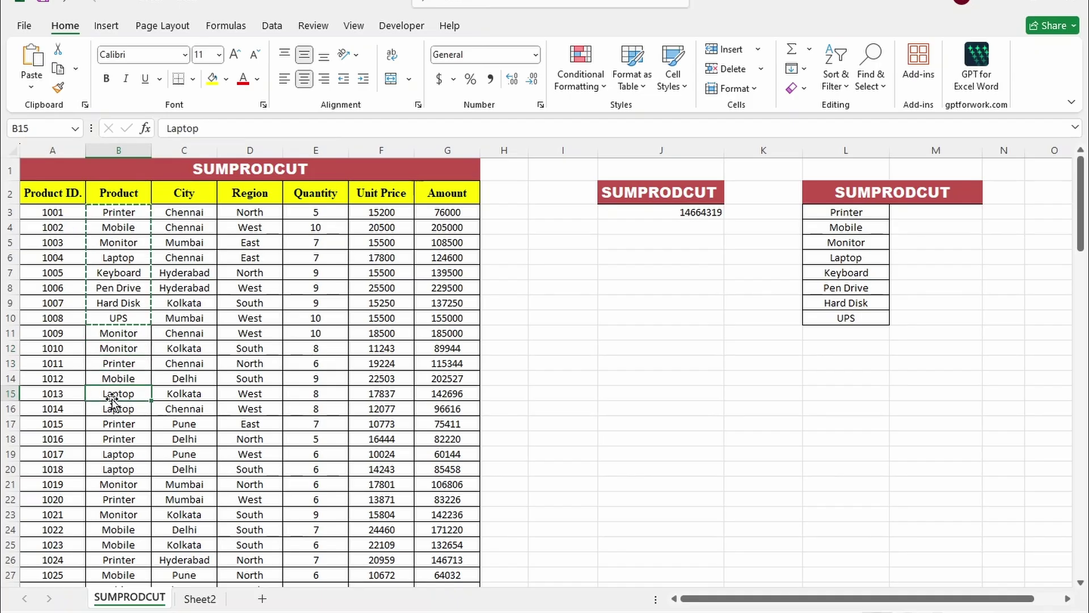
{"action": "left_click", "coordinate": [112, 214]}
{"action": "left_click", "coordinate": [106, 222]}
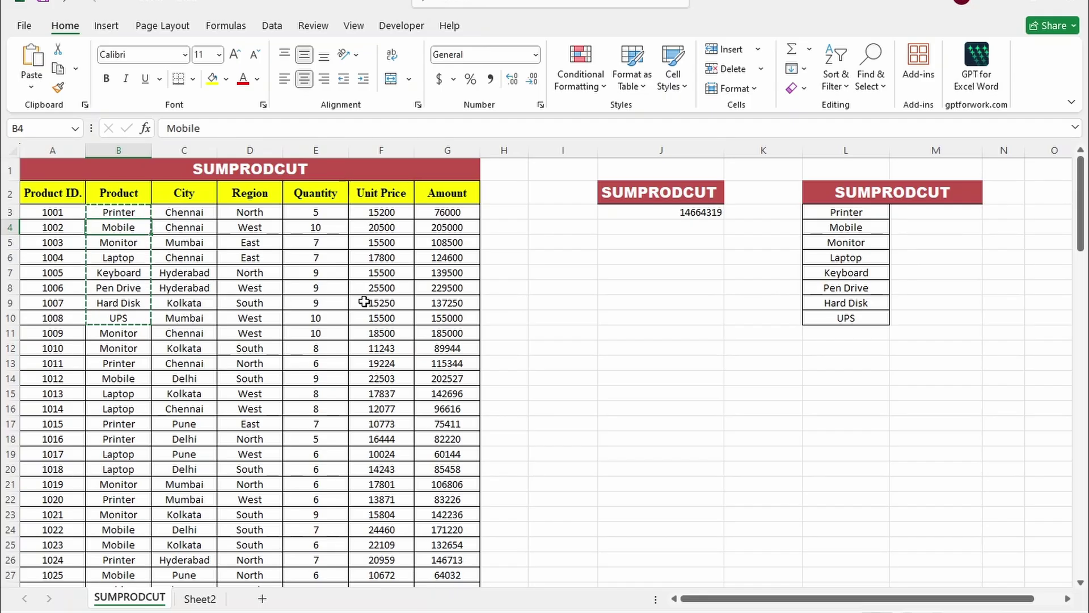
{"action": "left_click", "coordinate": [9, 193]}
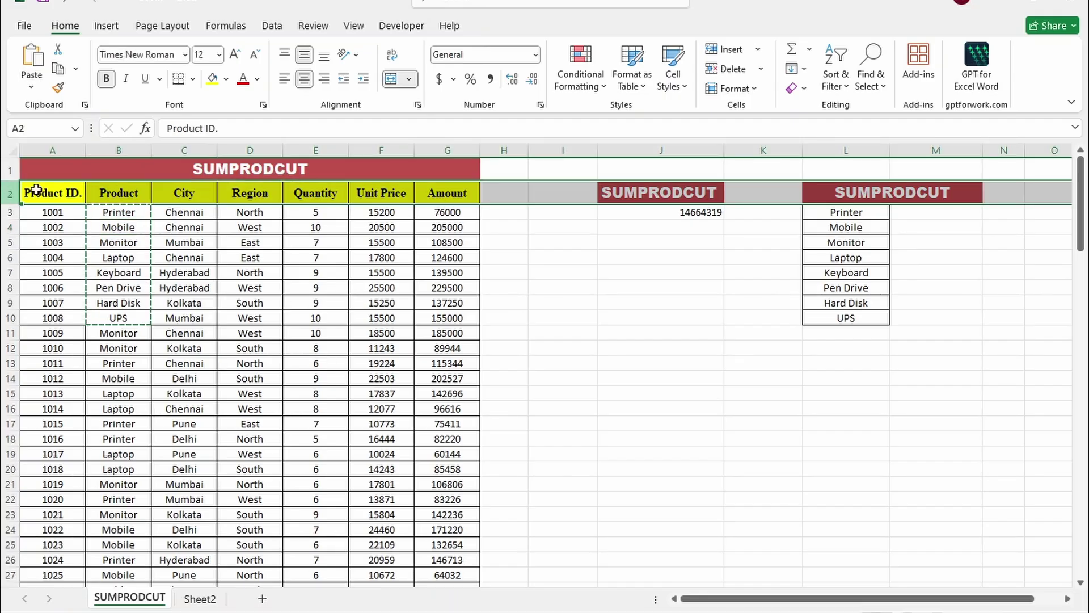
{"action": "left_click", "coordinate": [839, 192]}
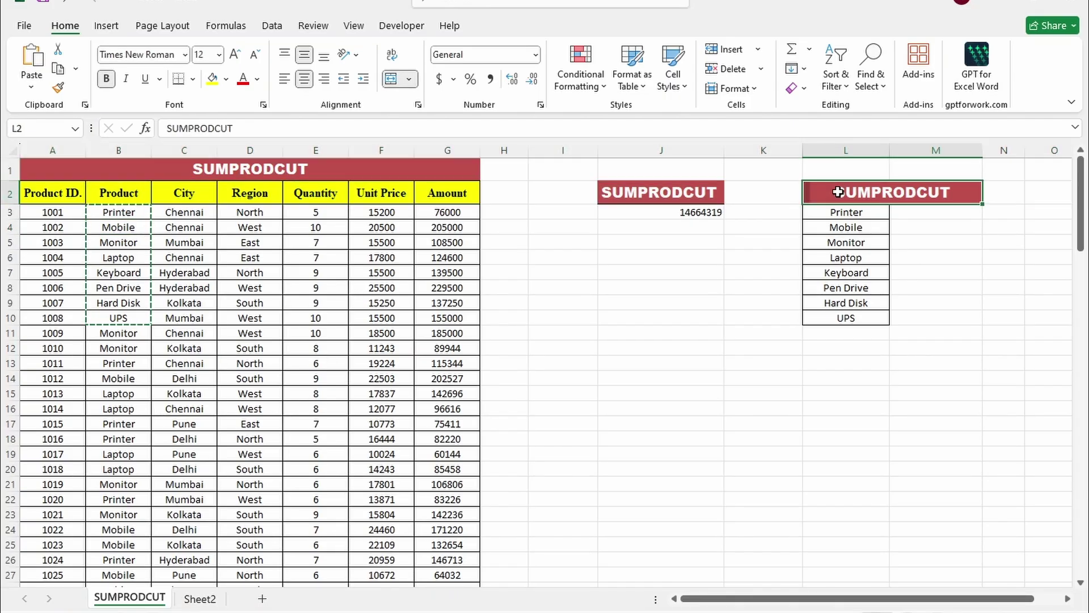
{"action": "left_click", "coordinate": [3, 211]}
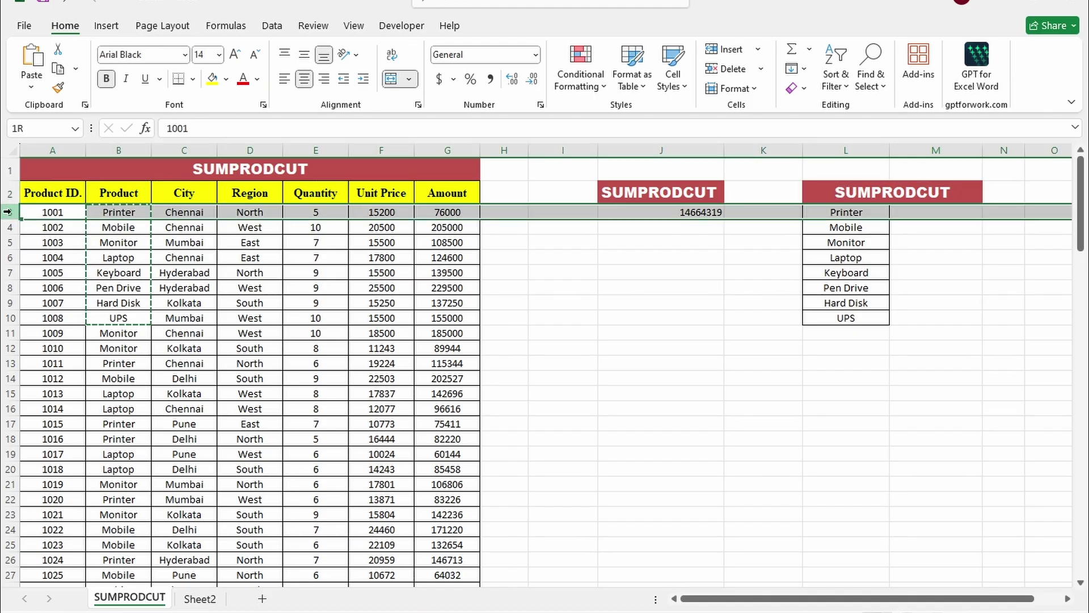
{"action": "left_click", "coordinate": [928, 212]}
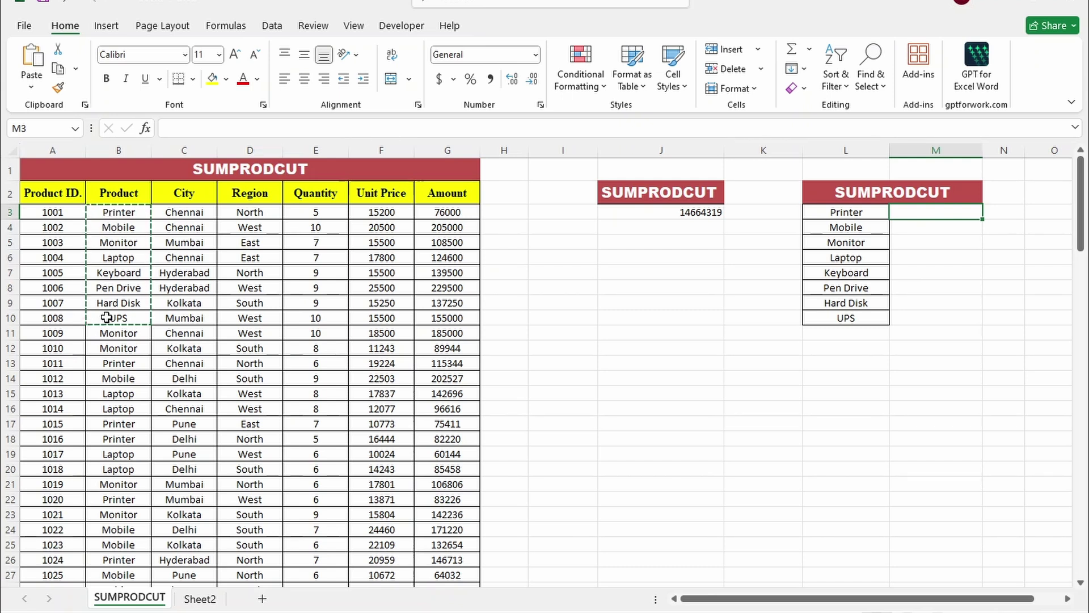
{"action": "left_click_drag", "start_coordinate": [113, 213], "coordinate": [122, 318]}
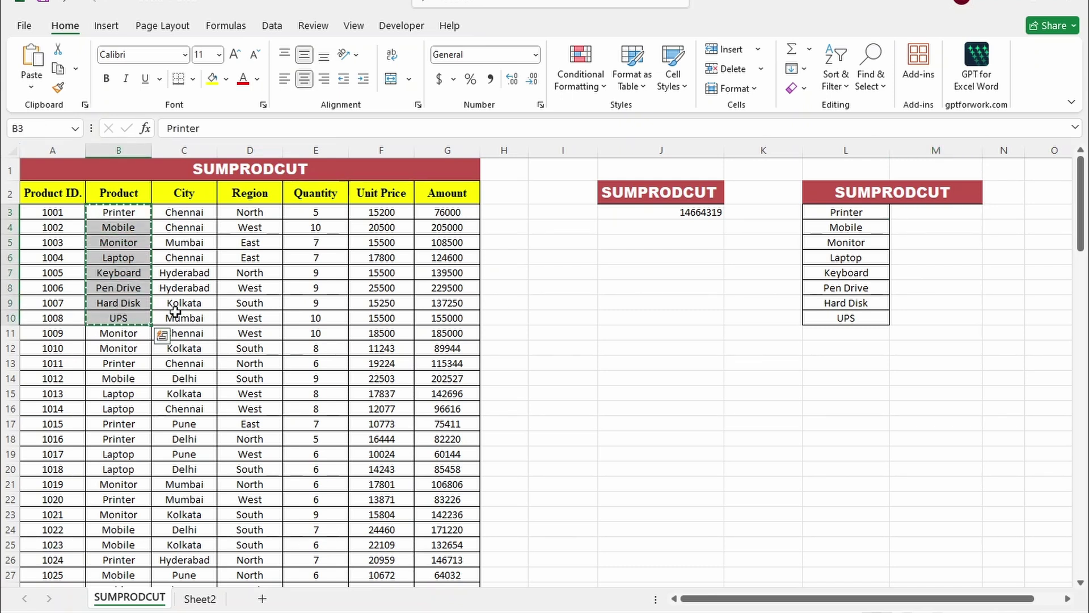
{"action": "left_click", "coordinate": [924, 215]}
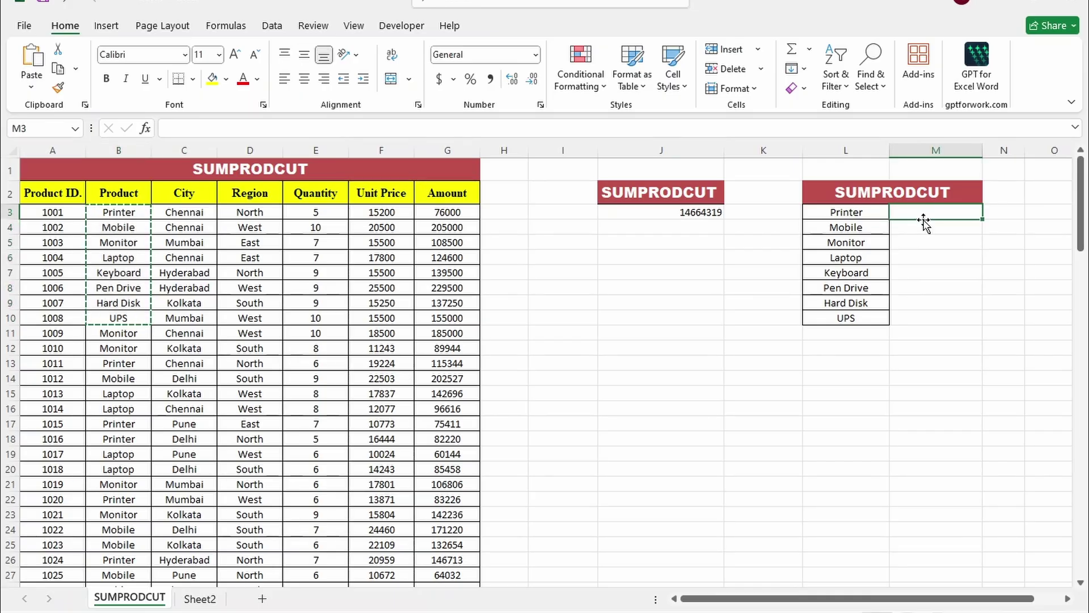
{"action": "type", "text": "=SUMP"}
{"action": "key", "text": "Tab"}
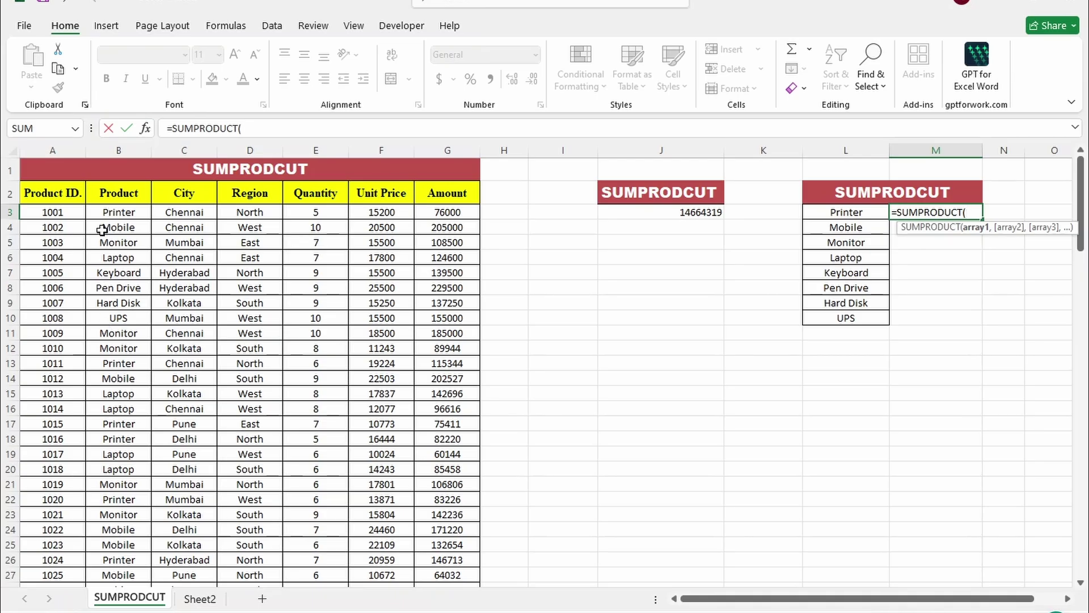
{"action": "left_click_drag", "start_coordinate": [109, 214], "coordinate": [106, 550]}
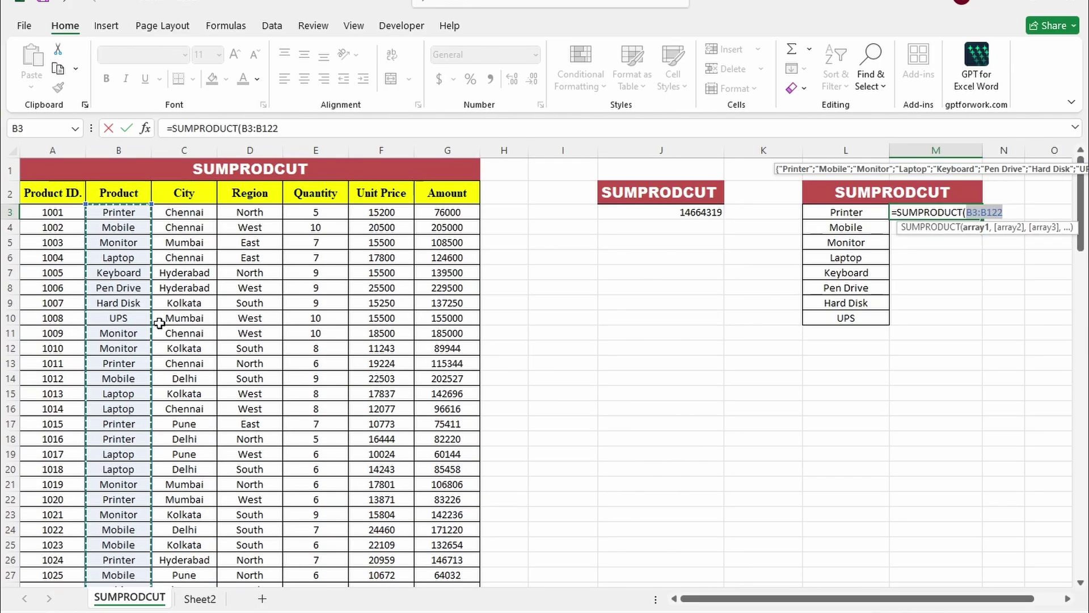
{"action": "type", "text": "="}
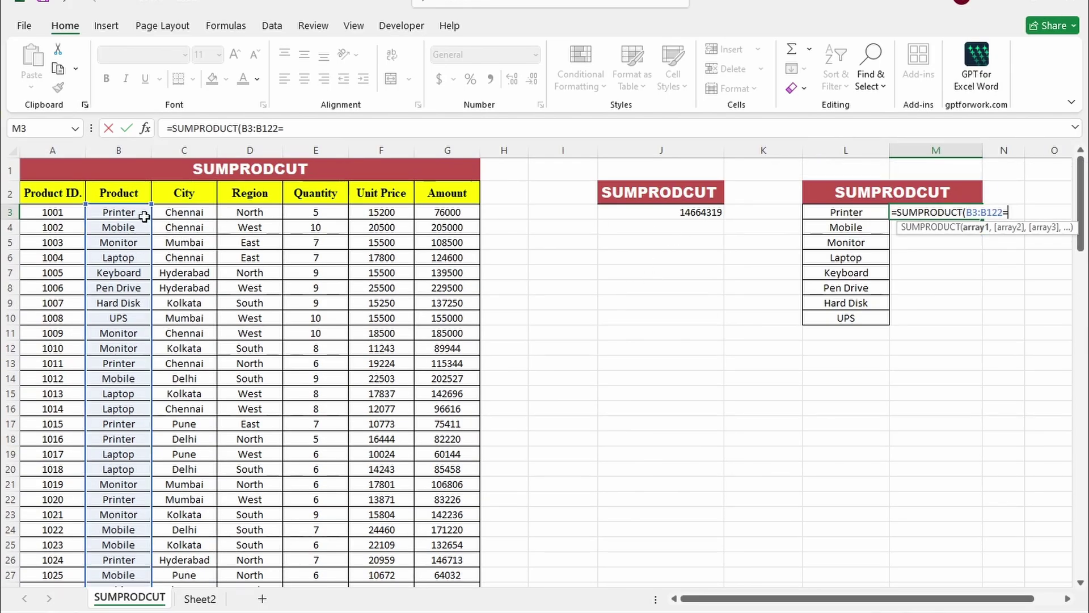
{"action": "left_click", "coordinate": [120, 212]}
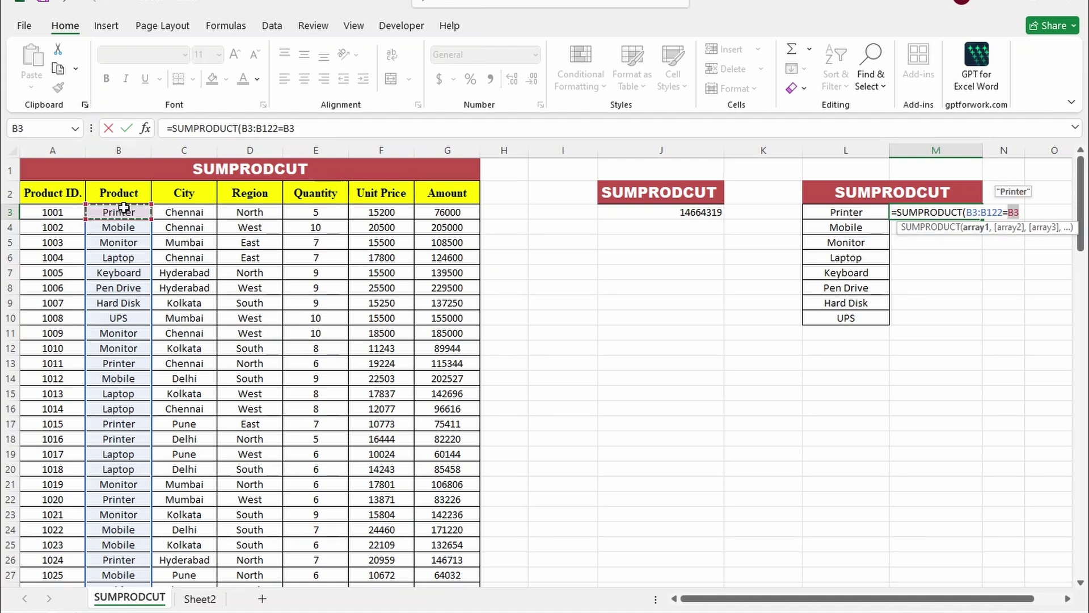
{"action": "type", "text": ")"}
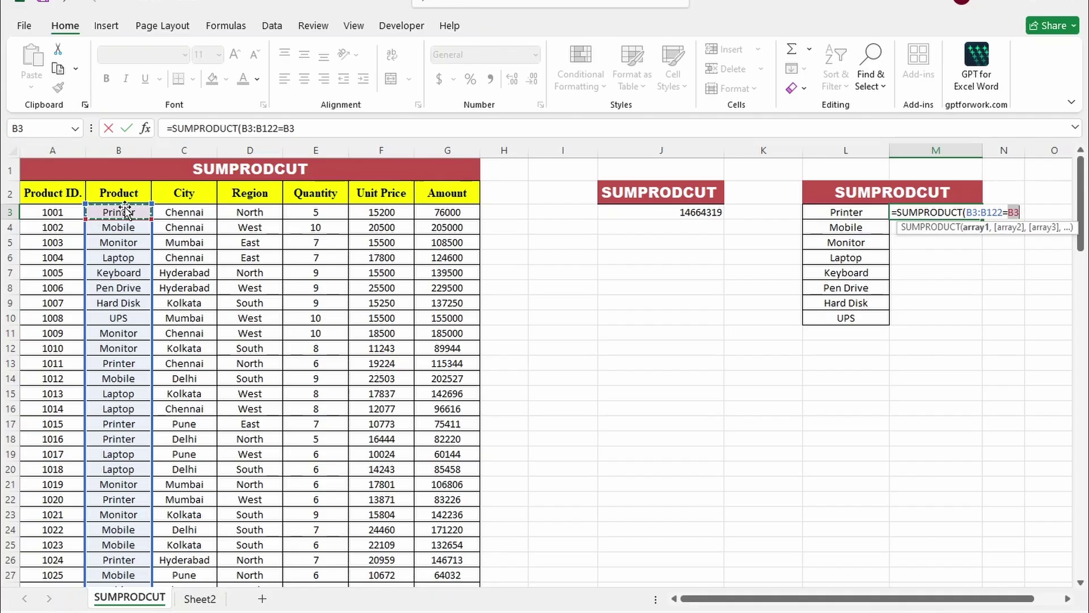
{"action": "type", "text": "*"}
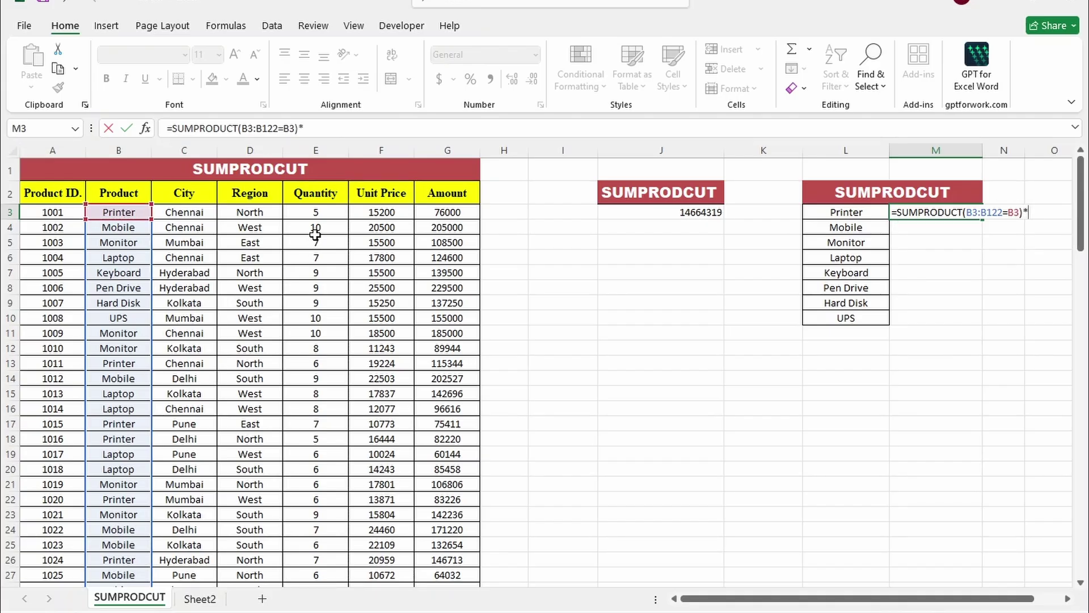
{"action": "left_click", "coordinate": [318, 211]}
{"action": "key", "text": "ctrl+shift+Down"}
{"action": "type", "text": "*"}
{"action": "scroll", "coordinate": [317, 210], "scroll_direction": "up", "scroll_amount": 20}
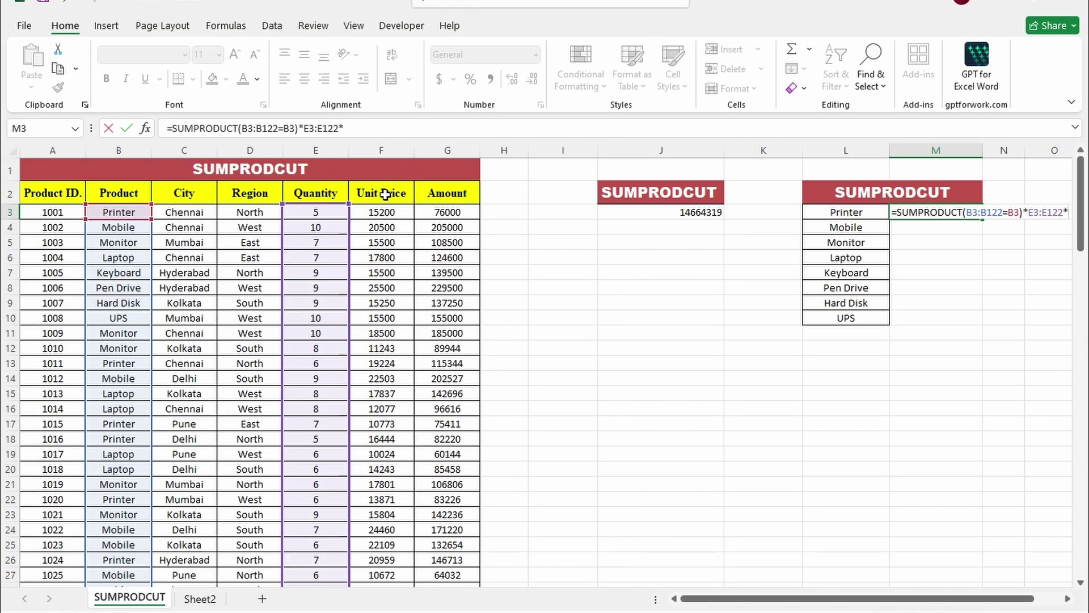
{"action": "left_click", "coordinate": [384, 210]}
{"action": "key", "text": "ctrl+shift+Down"}
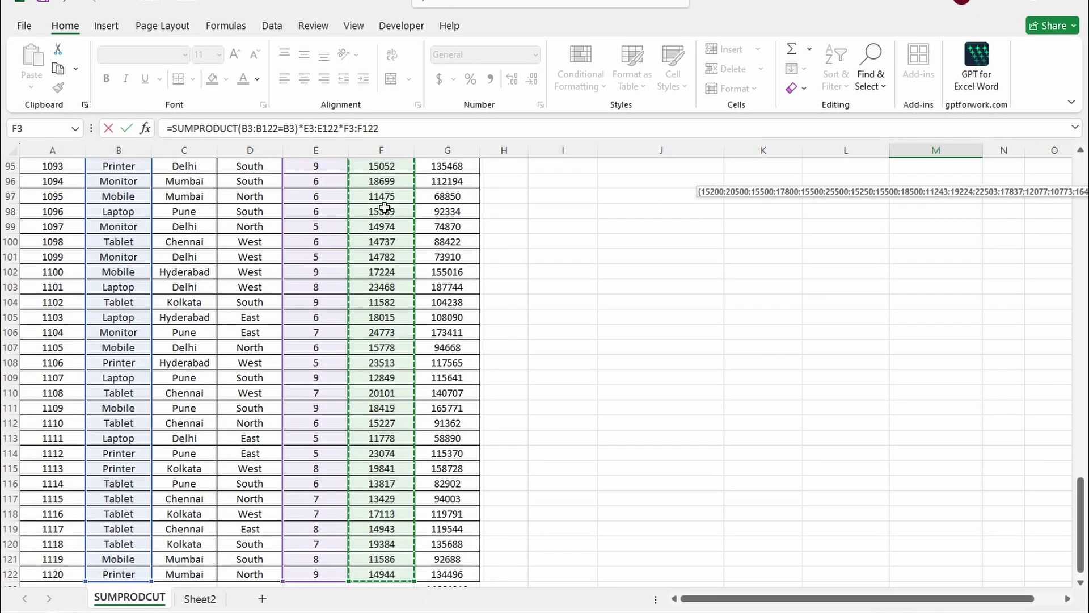
{"action": "scroll", "coordinate": [437, 223], "scroll_direction": "up", "scroll_amount": 20}
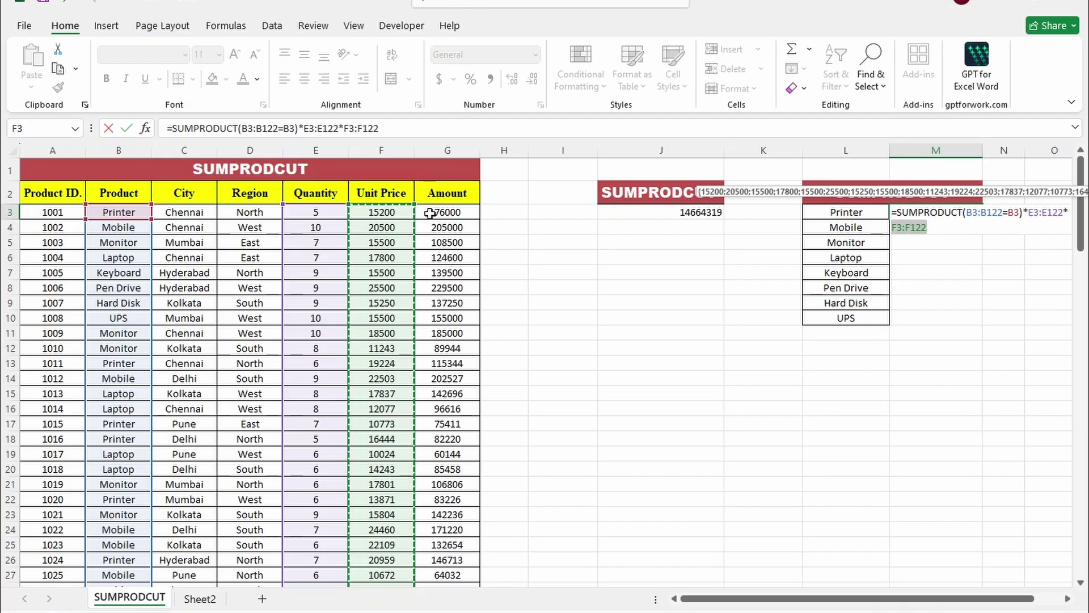
{"action": "type", "text": ")"}
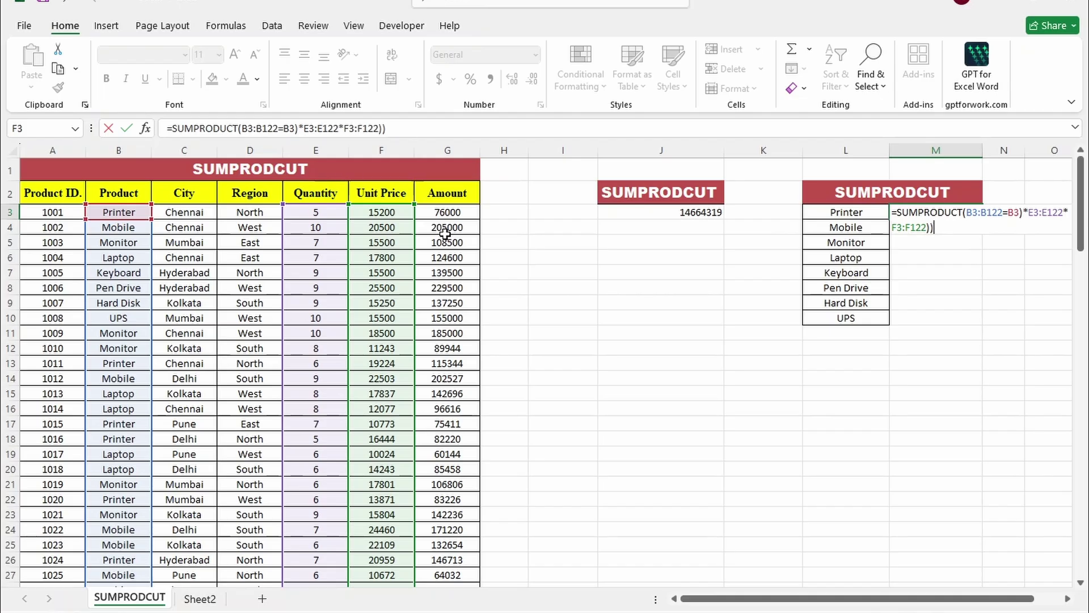
{"action": "key", "text": "Escape"}
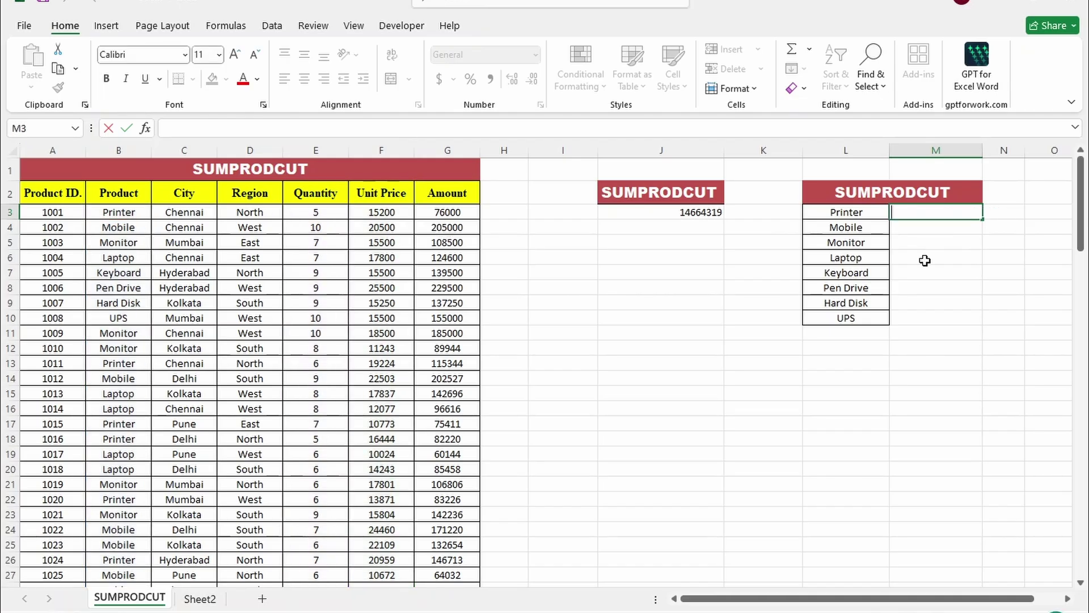
{"action": "key", "text": "Escape"}
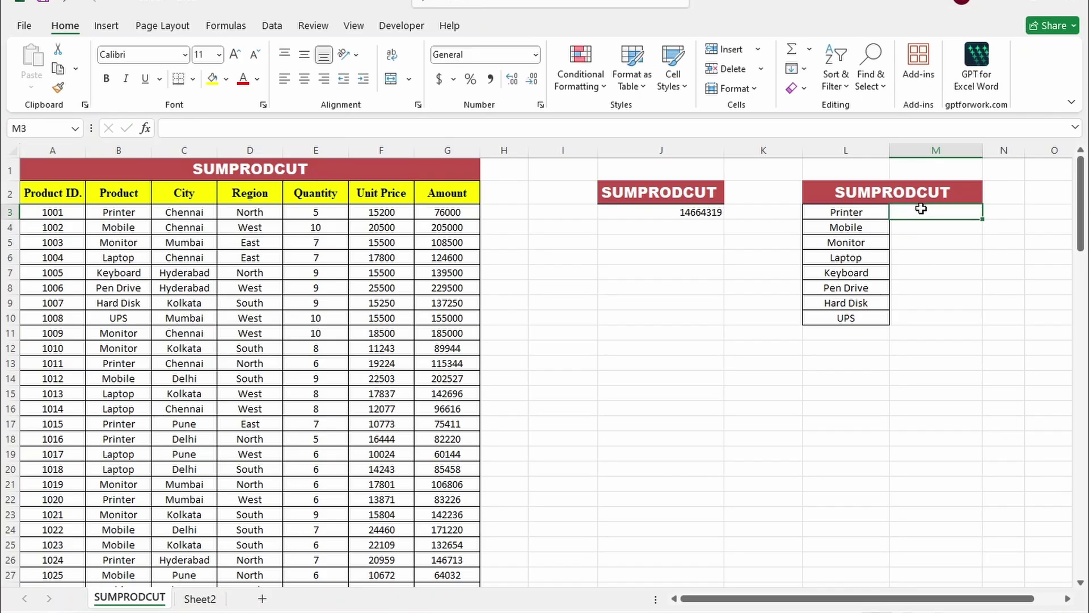
Start a SUMPRODUCT formula in M3 with the product condition (B3:B122=B3) as its first factor
{"action": "type", "text": "=SUMP"}
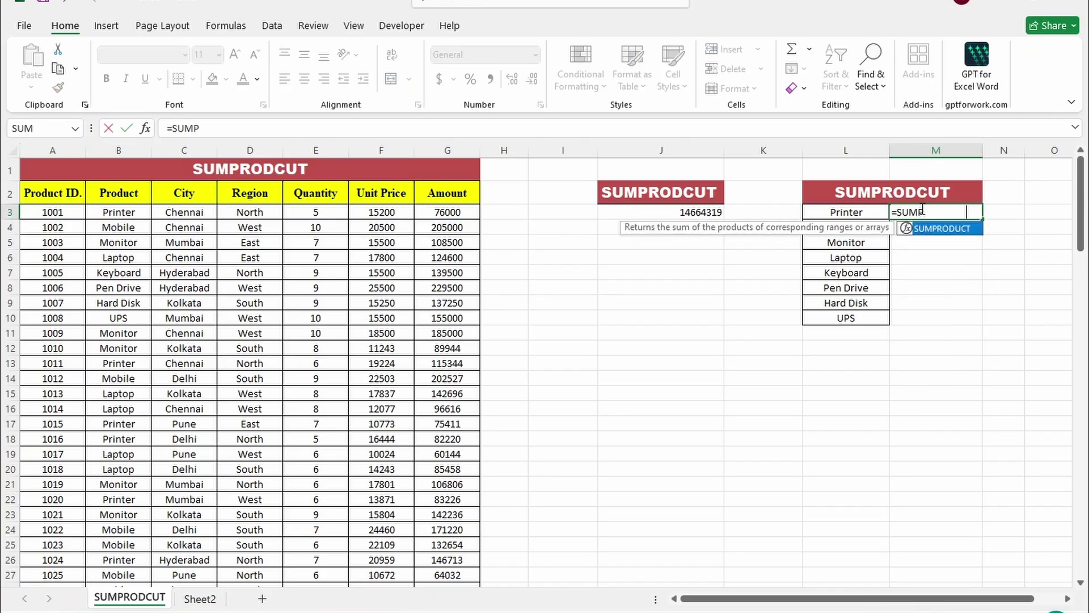
{"action": "key", "text": "Tab"}
{"action": "type", "text": "("}
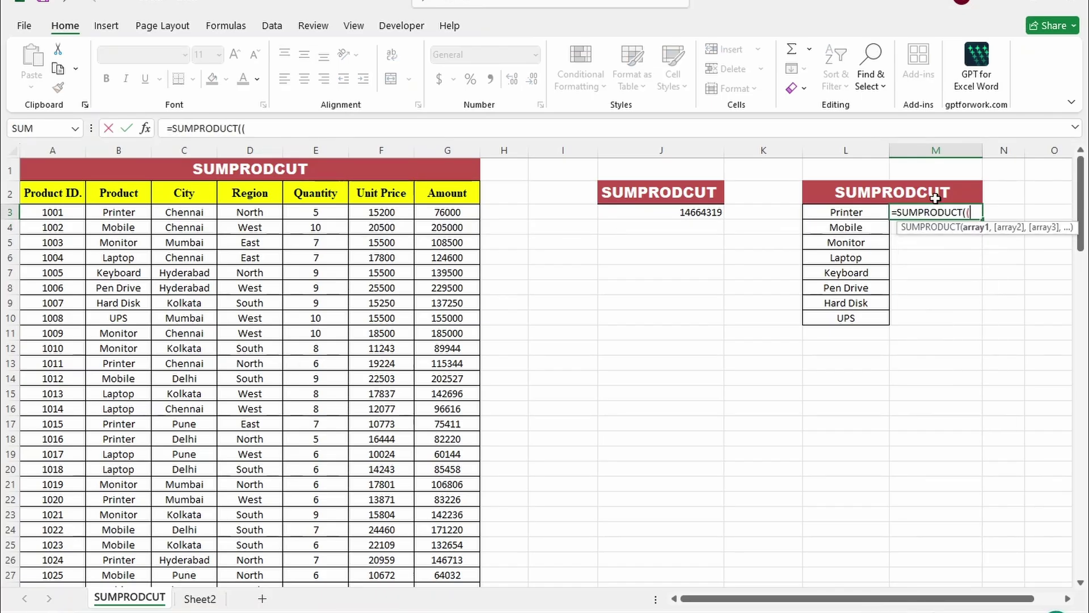
{"action": "left_click", "coordinate": [101, 214]}
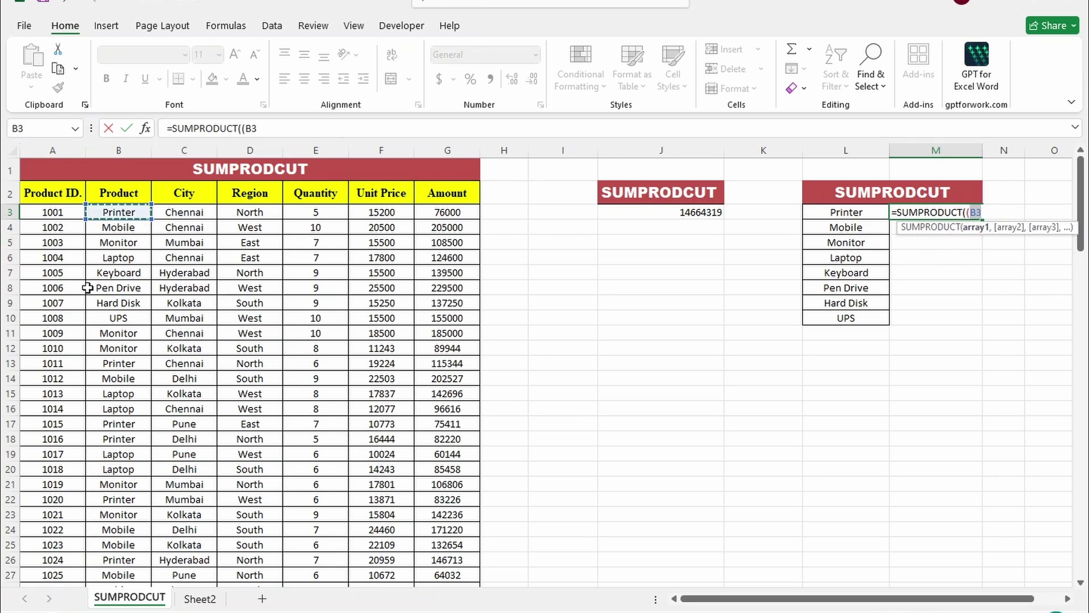
{"action": "key", "text": "ctrl+shift+Down"}
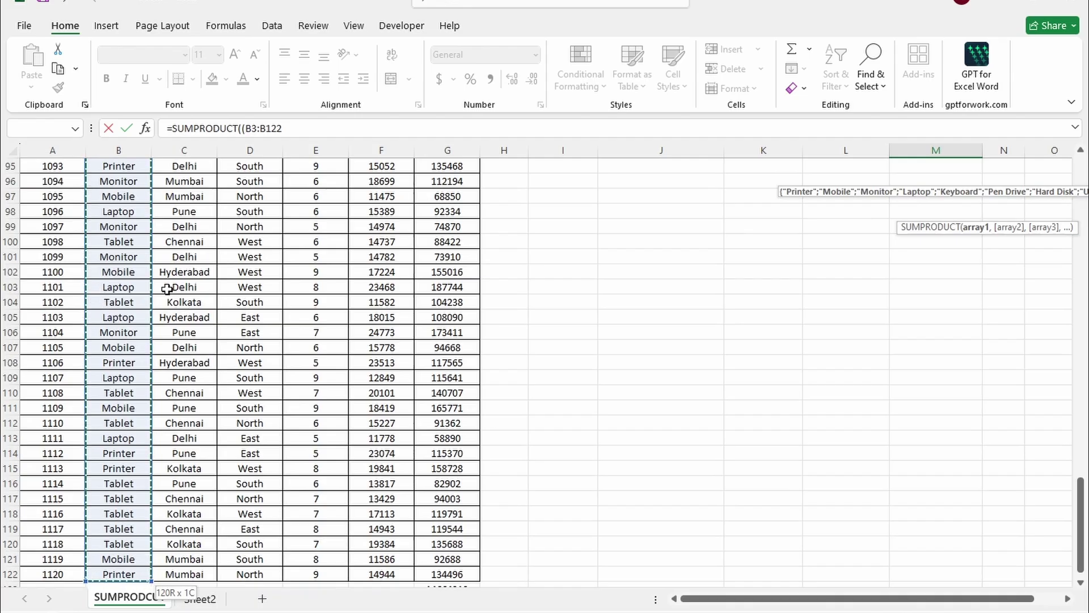
{"action": "type", "text": "="}
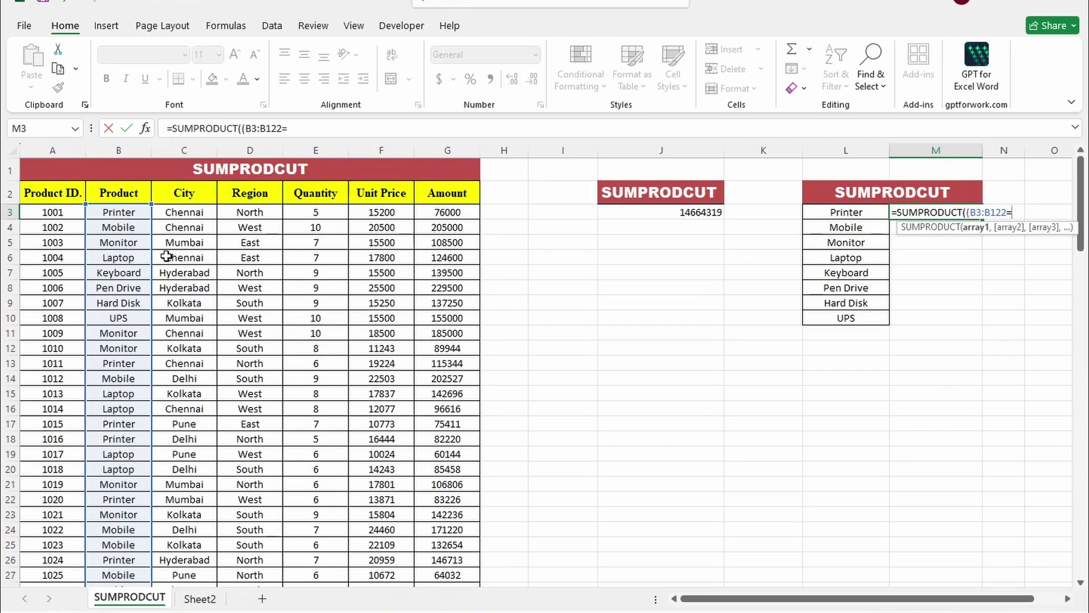
{"action": "left_click", "coordinate": [120, 213]}
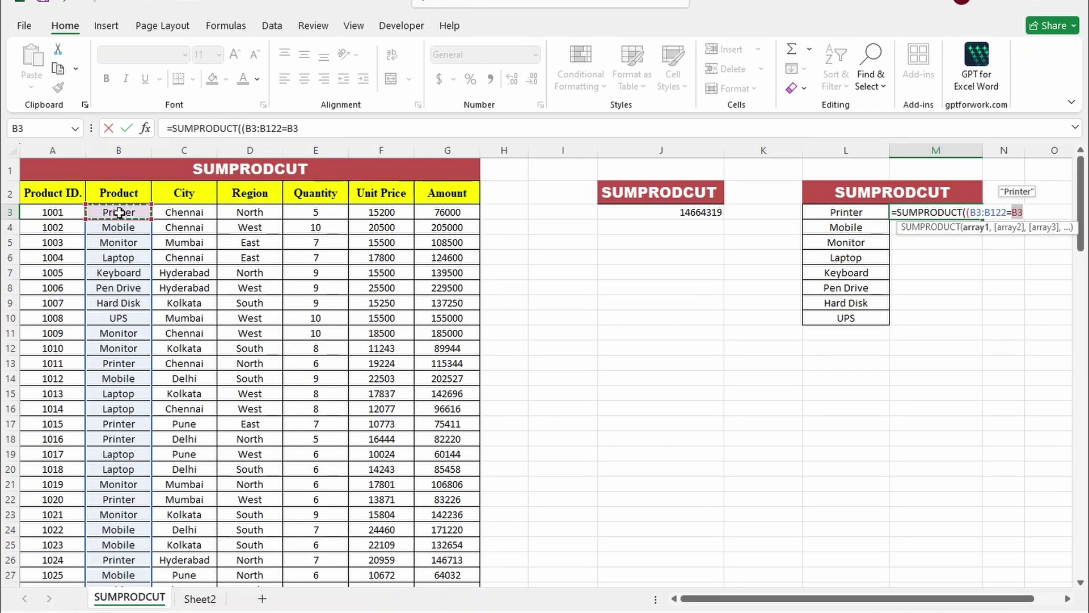
{"action": "type", "text": ")"}
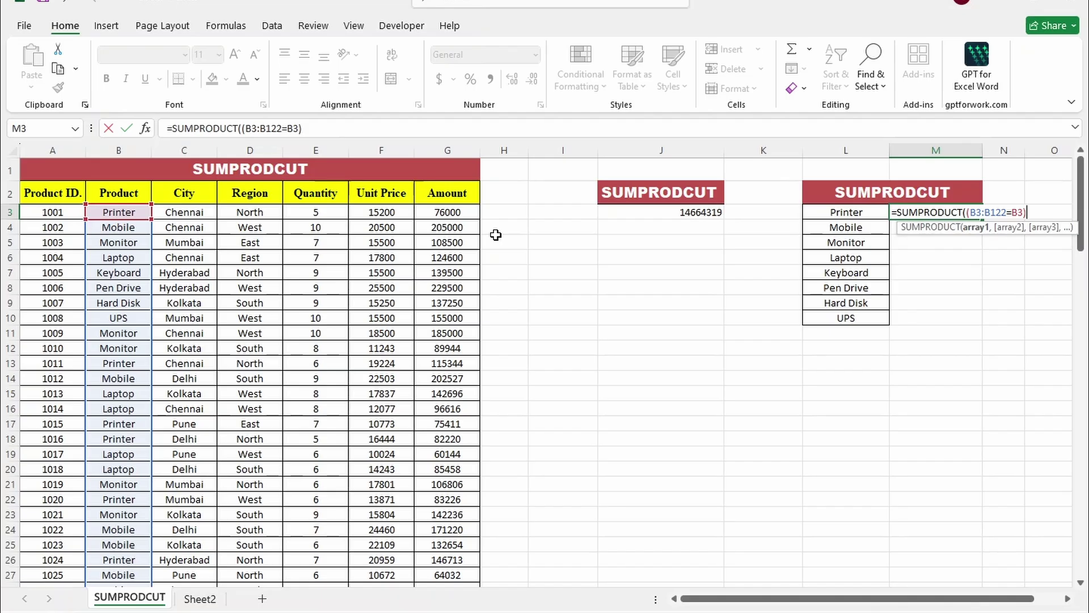
Complete M3 as =SUMPRODUCT((B3:B122=B3)*E3:E122*F3:F122), multiplying the condition by the Quantity and Unit Price ranges, and accept the formula correction
{"action": "type", "text": "*"}
{"action": "left_click", "coordinate": [331, 212]}
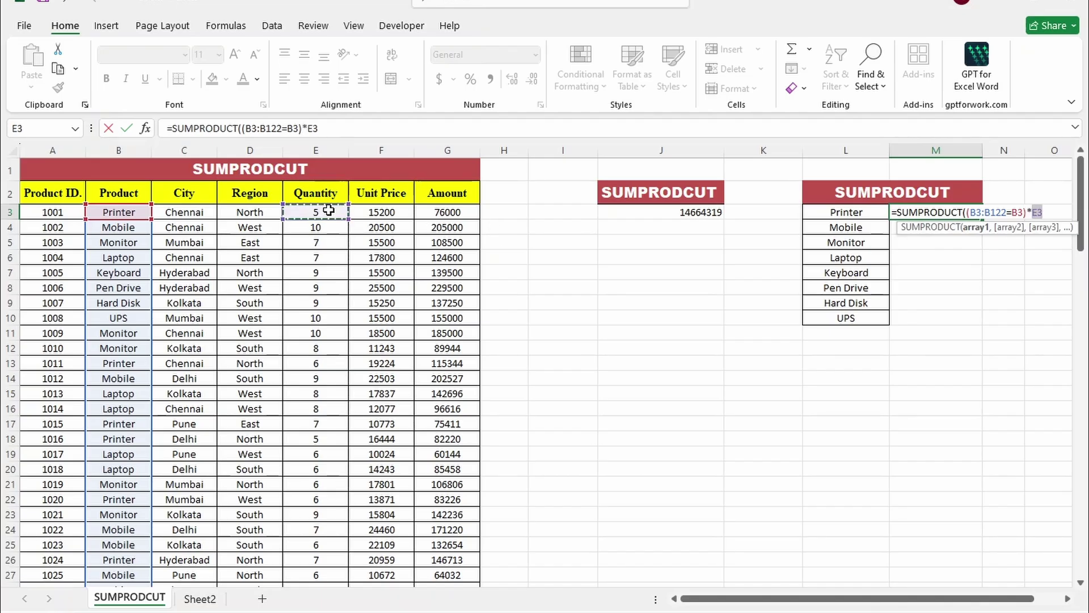
{"action": "key", "text": "ctrl+shift+Down"}
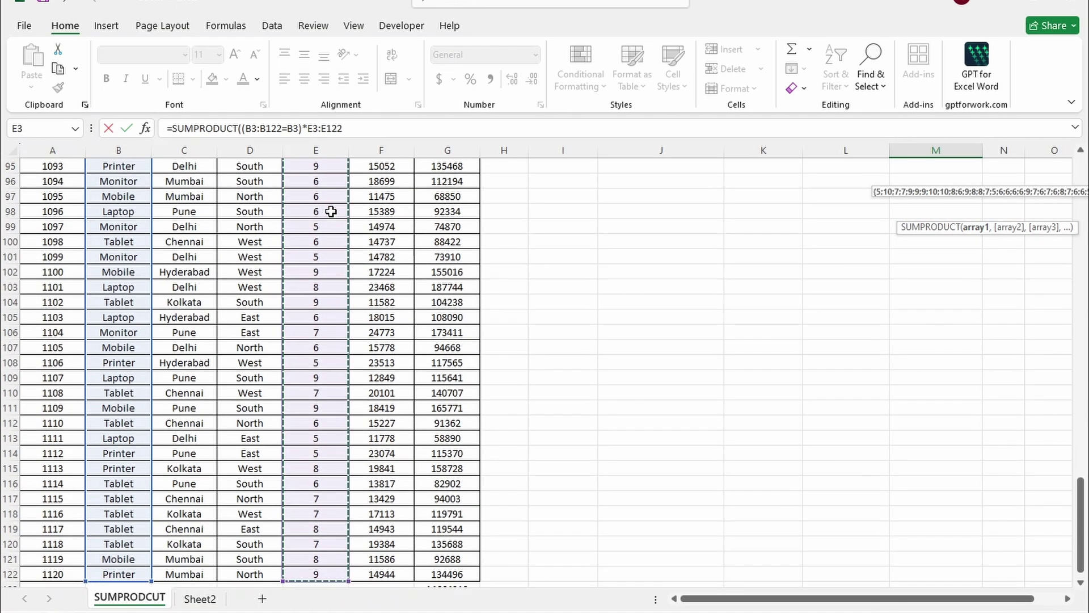
{"action": "type", "text": "*"}
{"action": "scroll", "coordinate": [352, 228], "scroll_direction": "up", "scroll_amount": 20}
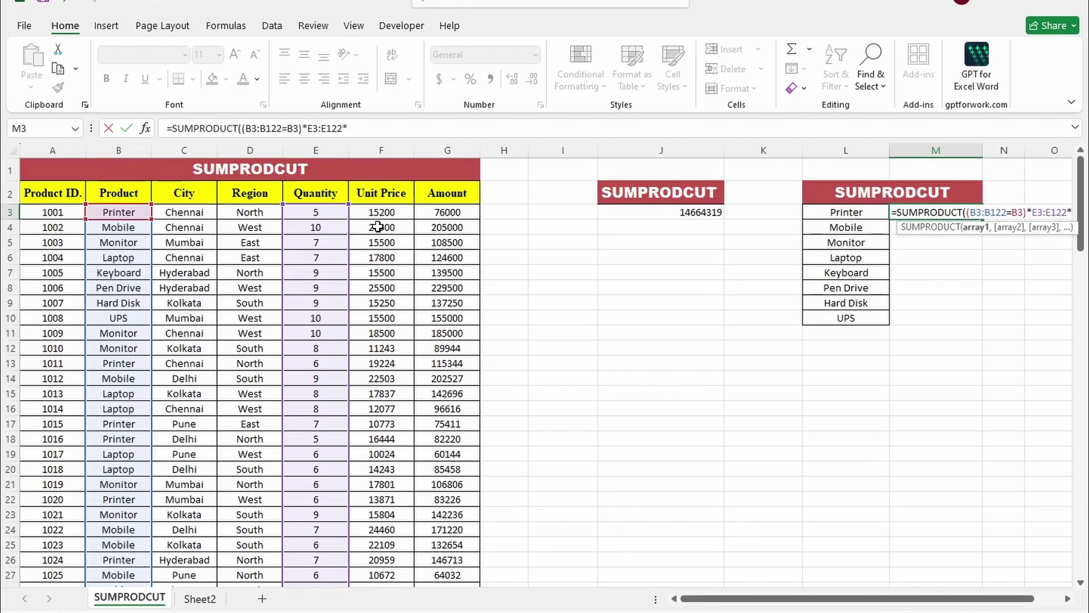
{"action": "left_click", "coordinate": [373, 213]}
{"action": "key", "text": "ctrl+shift+Down"}
{"action": "scroll", "coordinate": [374, 215], "scroll_direction": "up", "scroll_amount": 18}
{"action": "scroll", "coordinate": [494, 302], "scroll_direction": "up", "scroll_amount": 13}
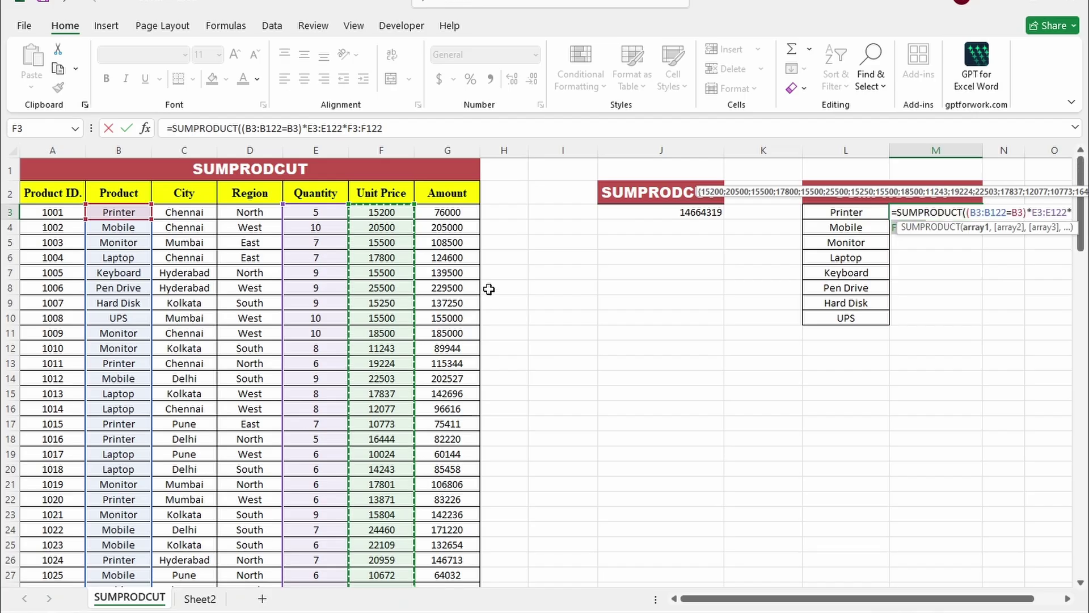
{"action": "type", "text": ")"}
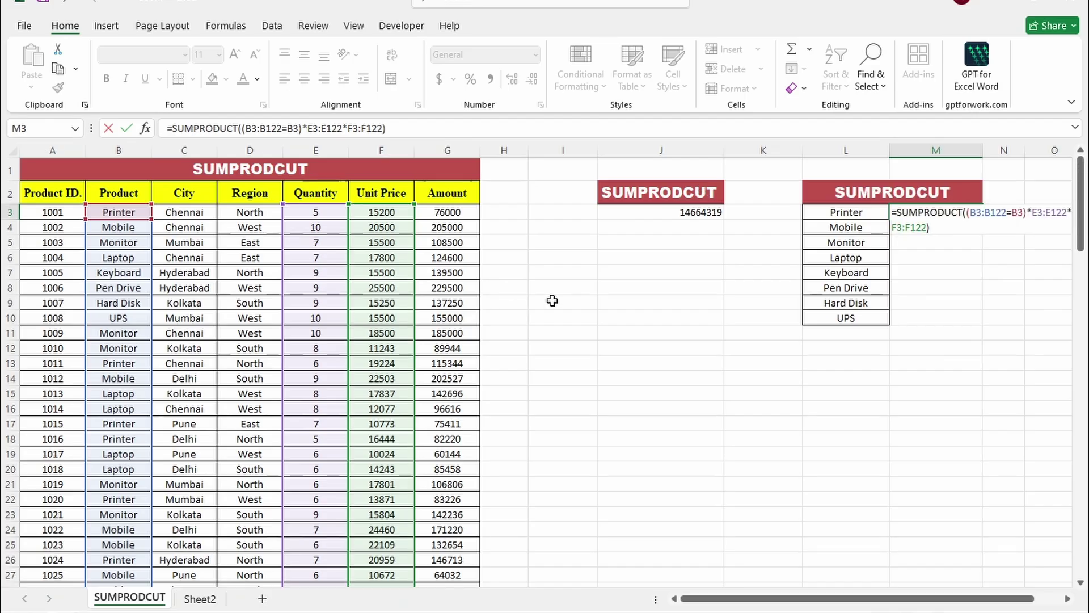
{"action": "type", "text": ")"}
{"action": "key", "text": "Return"}
{"action": "left_click", "coordinate": [519, 367]}
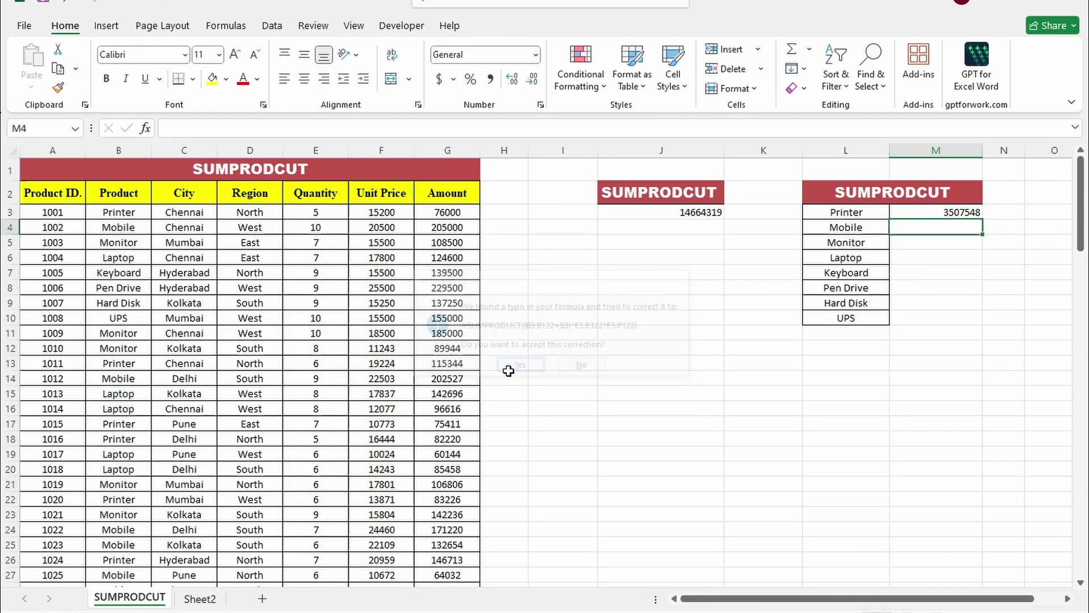
Try filling the M3 formula down through M10, then undo the fill
{"action": "left_click", "coordinate": [948, 209]}
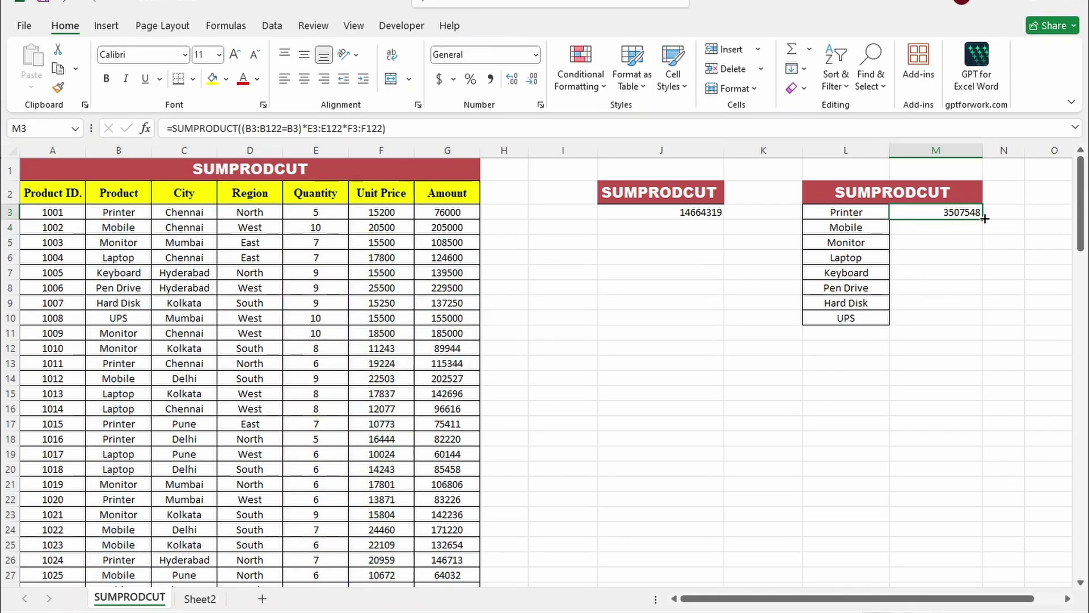
{"action": "left_click_drag", "start_coordinate": [985, 218], "coordinate": [953, 318]}
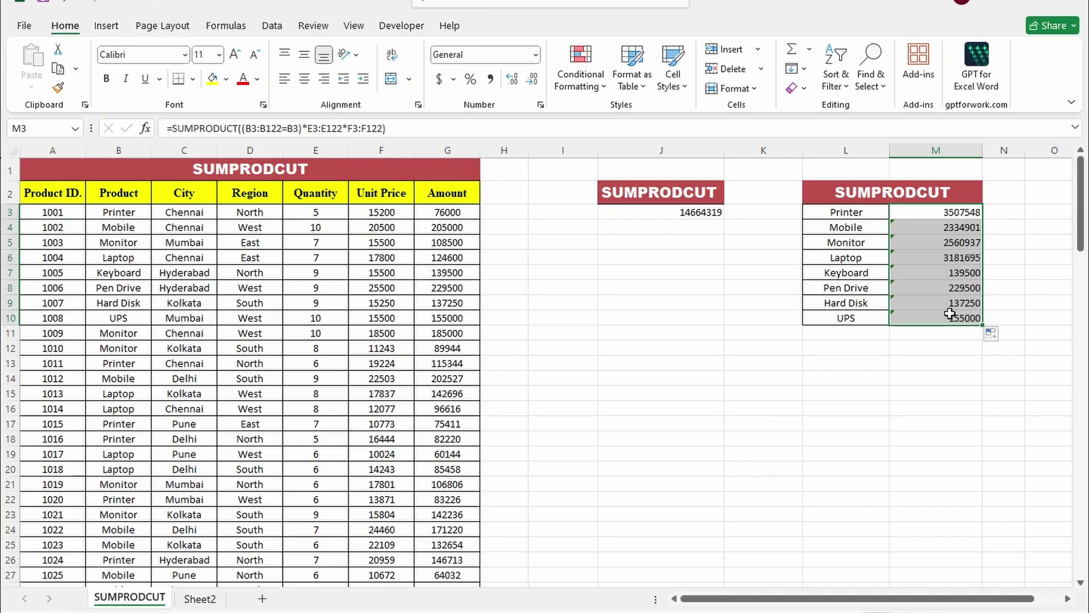
{"action": "key", "text": "ctrl+z"}
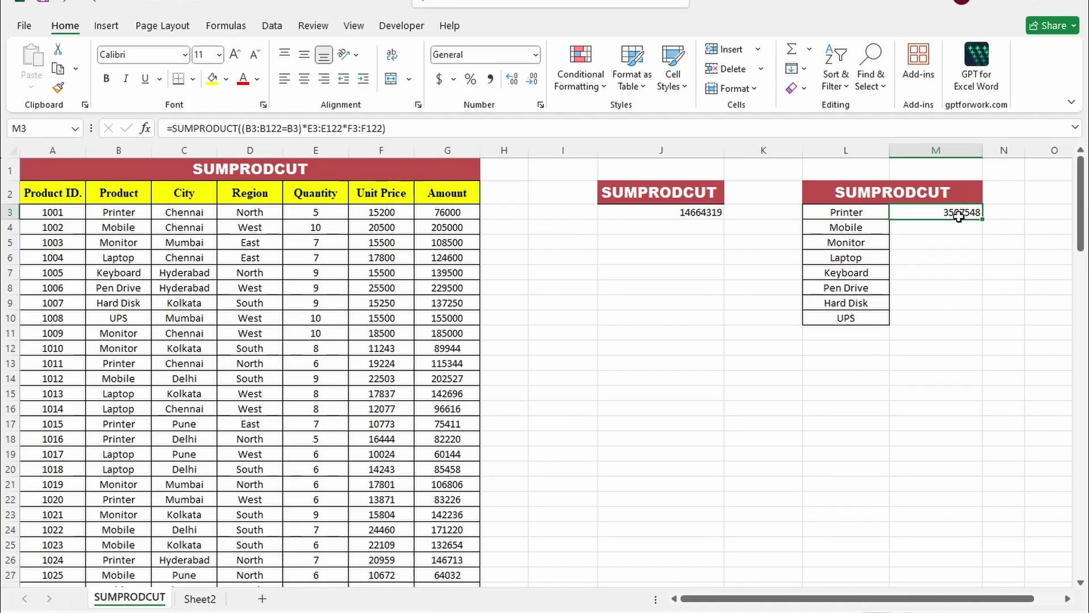
Fill the M3 formula down to M6 and inspect which ranges the copied formula in M4 refers to
{"action": "left_click_drag", "start_coordinate": [983, 219], "coordinate": [964, 261]}
{"action": "left_click", "coordinate": [942, 227]}
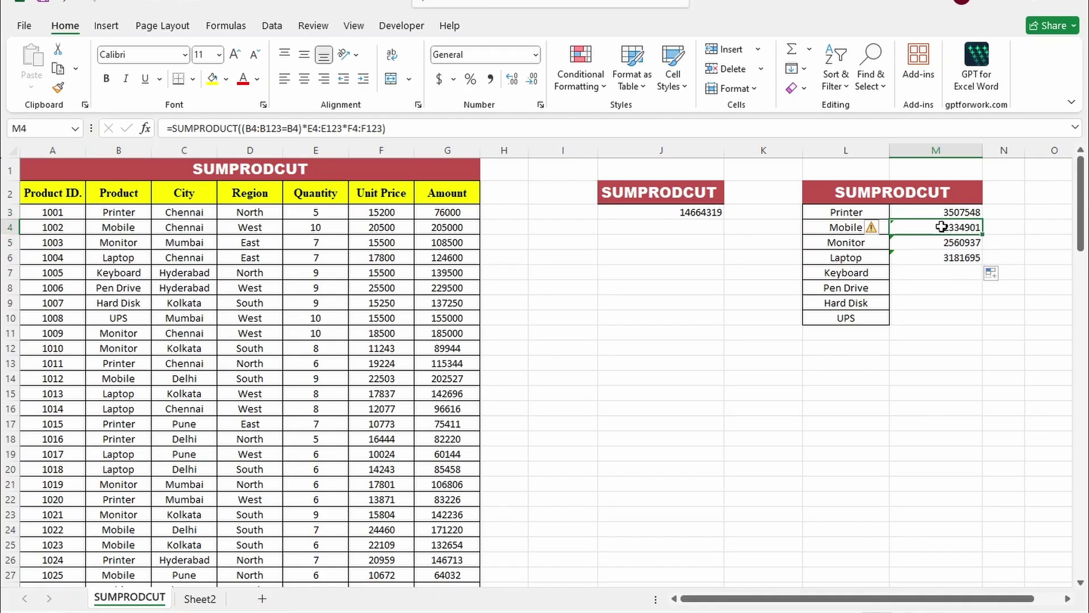
{"action": "double_click", "coordinate": [942, 227]}
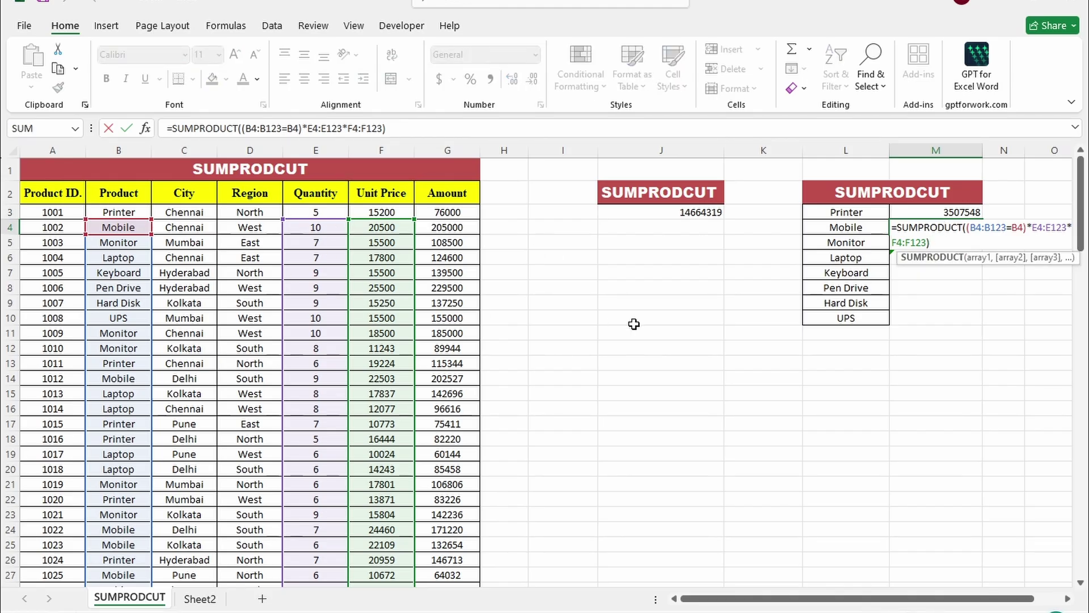
{"action": "key", "text": "Return"}
Make the Product range in the M3 formula absolute as $B$3:$B$122
{"action": "left_click", "coordinate": [917, 212]}
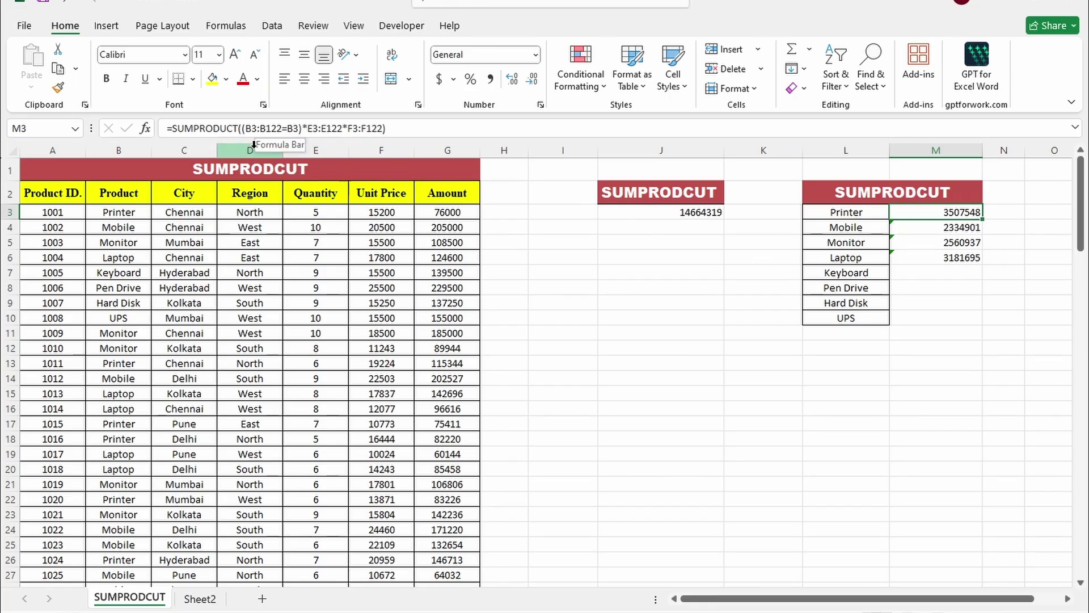
{"action": "left_click", "coordinate": [251, 130]}
{"action": "left_click_drag", "start_coordinate": [251, 130], "coordinate": [273, 130]}
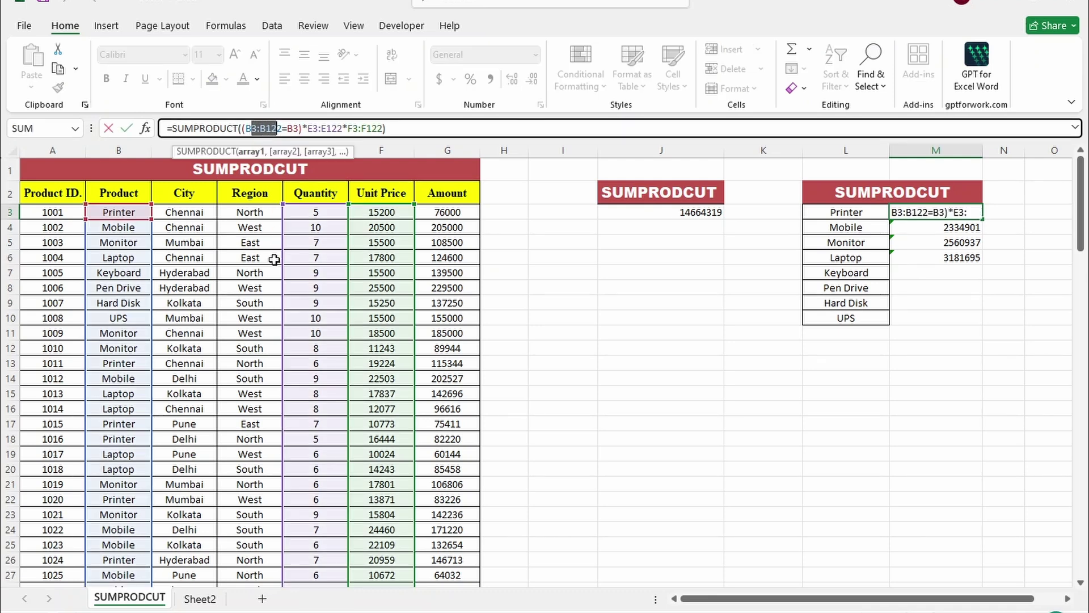
{"action": "left_click_drag", "start_coordinate": [247, 128], "coordinate": [283, 130]}
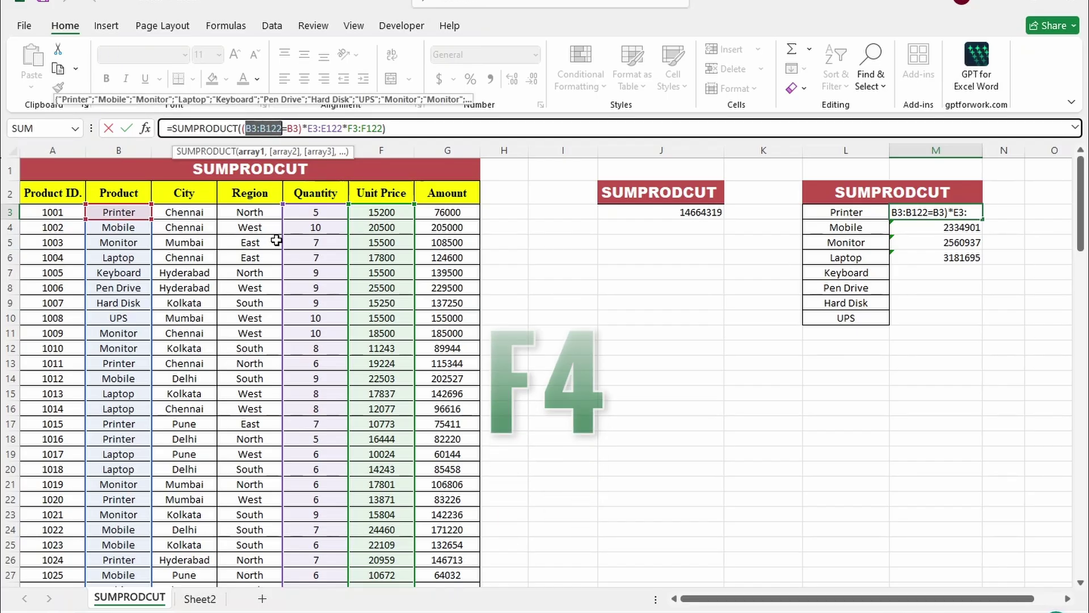
{"action": "key", "text": "F4"}
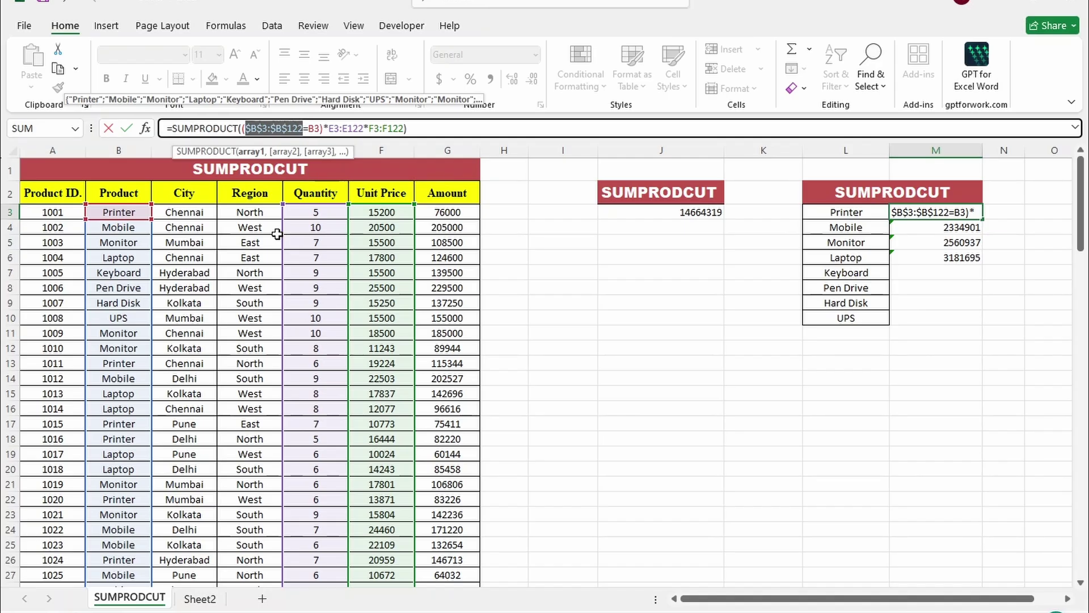
{"action": "key", "text": "Return"}
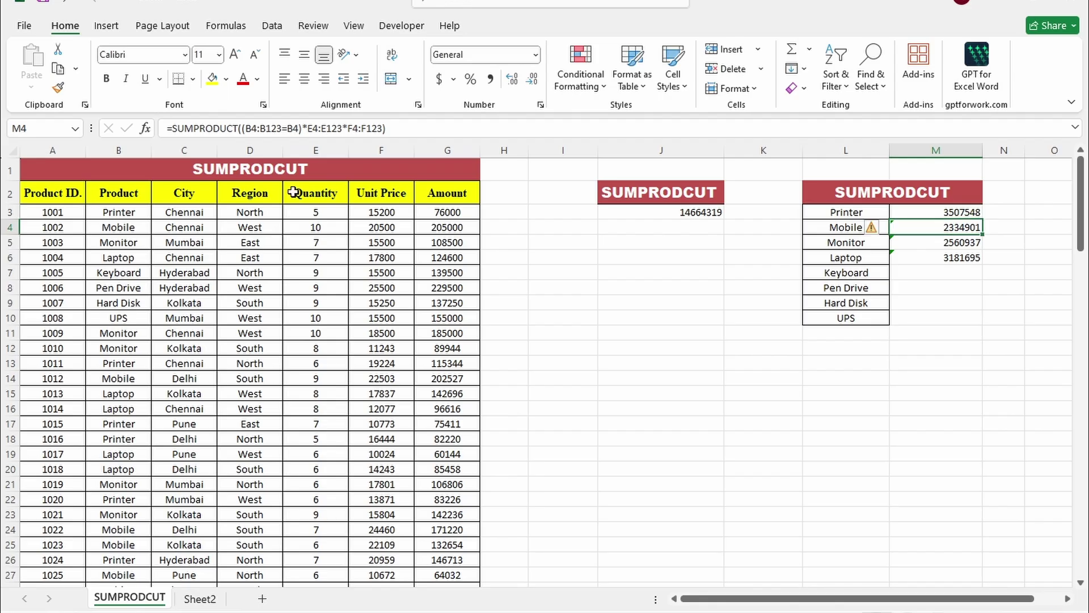
Make the Quantity and Unit Price ranges in M4 absolute as $E$4:$E$123 and $F$4:$F$123, and fill M4 down to M10
{"action": "left_click", "coordinate": [432, 127]}
{"action": "left_click_drag", "start_coordinate": [310, 129], "coordinate": [343, 128]}
{"action": "key", "text": "F4"}
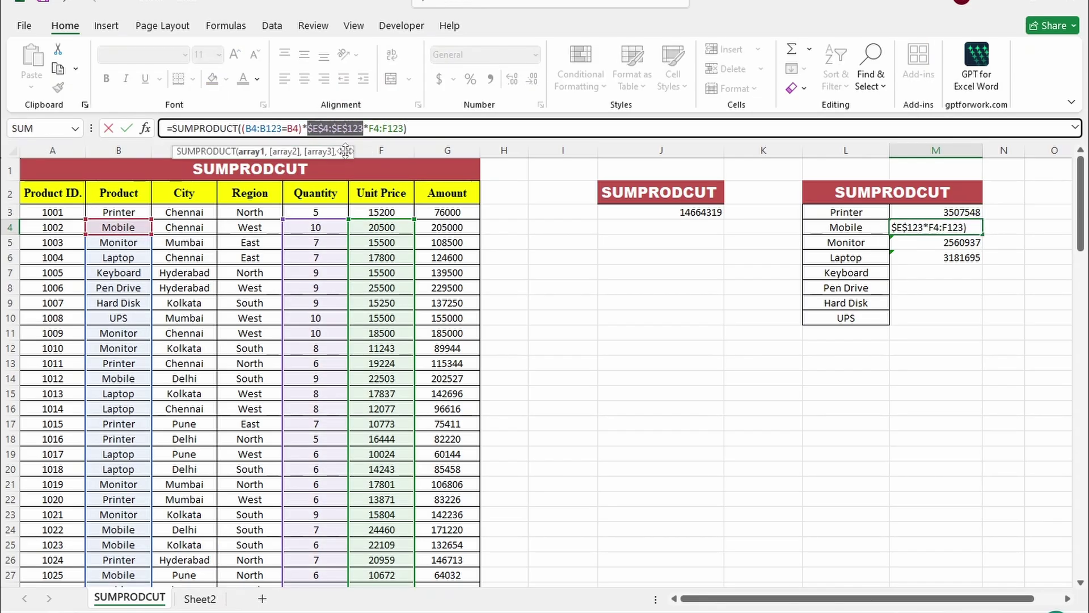
{"action": "left_click_drag", "start_coordinate": [370, 128], "coordinate": [404, 129]}
{"action": "left_click", "coordinate": [387, 128]}
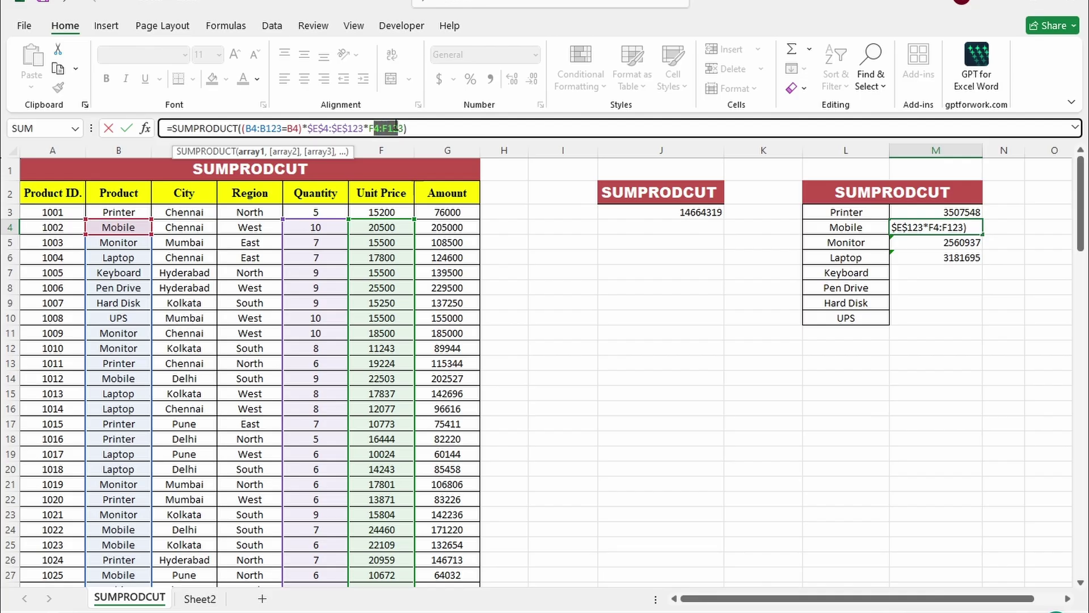
{"action": "key", "text": "F4"}
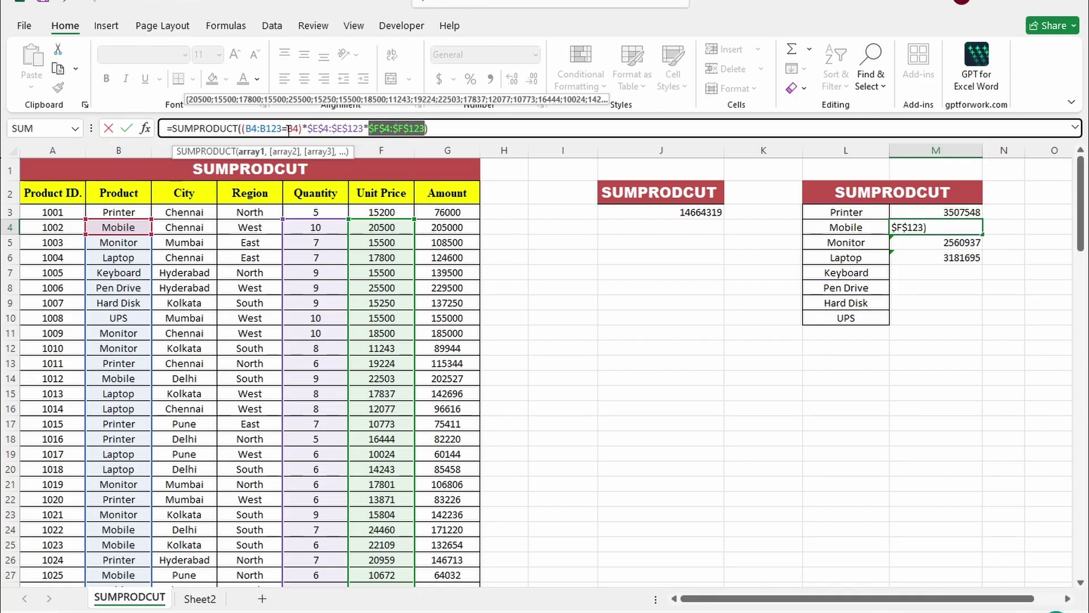
{"action": "left_click", "coordinate": [463, 129]}
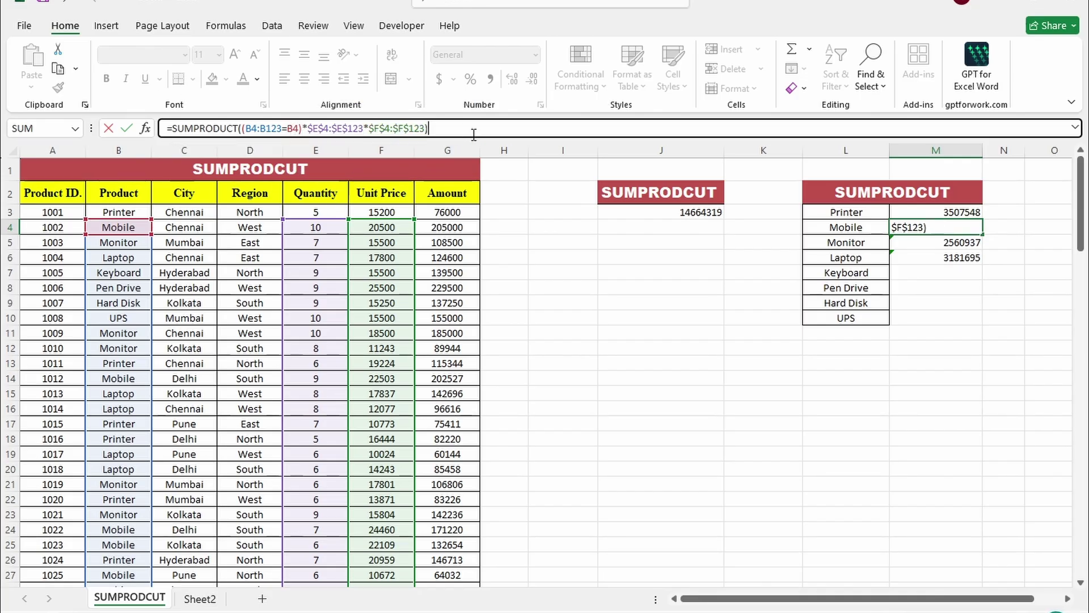
{"action": "key", "text": "Return"}
{"action": "left_click", "coordinate": [979, 233]}
{"action": "left_click_drag", "start_coordinate": [982, 233], "coordinate": [983, 325]}
Make the other ranges in the M3 formula absolute as $E$3:$E$122 and $F$3:$F$122, and fill M3 down to M10
{"action": "left_click", "coordinate": [967, 214]}
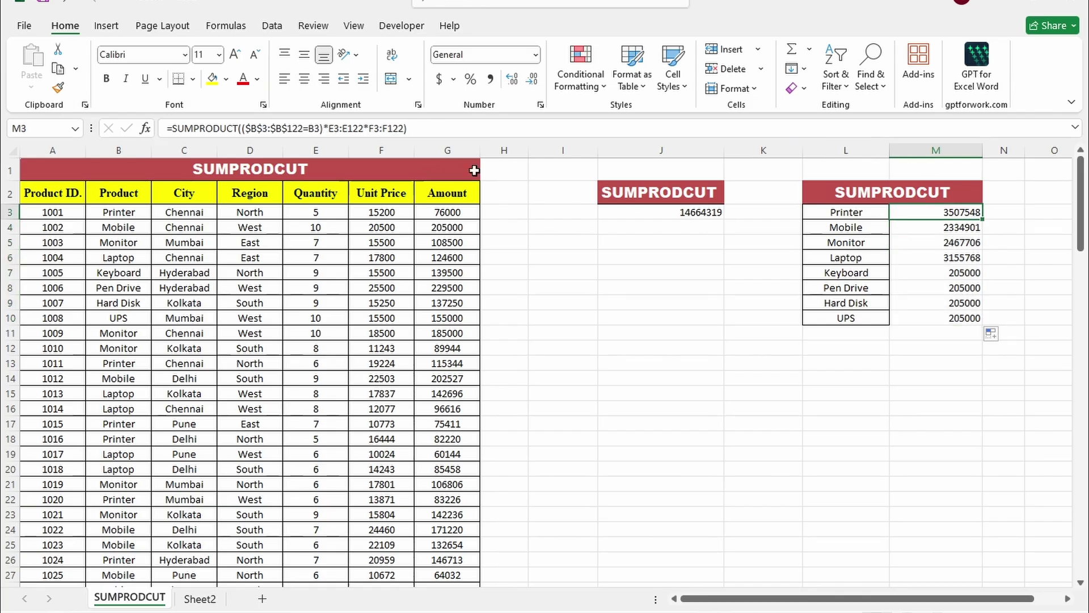
{"action": "left_click", "coordinate": [337, 136]}
{"action": "left_click_drag", "start_coordinate": [328, 129], "coordinate": [426, 130]}
{"action": "key", "text": "F4"}
{"action": "key", "text": "F4"}
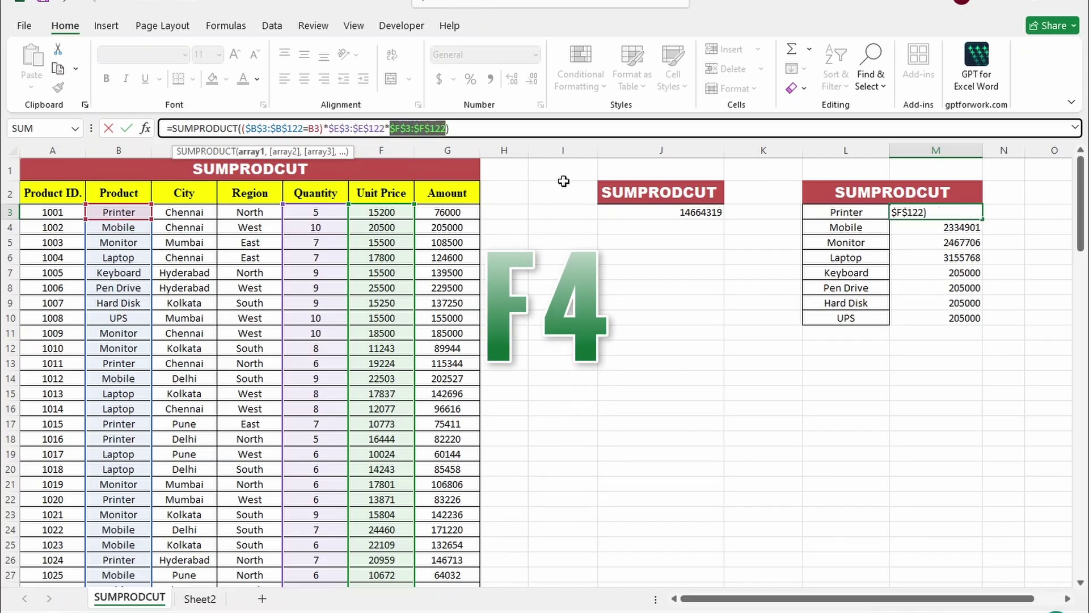
{"action": "key", "text": "ctrl+Return"}
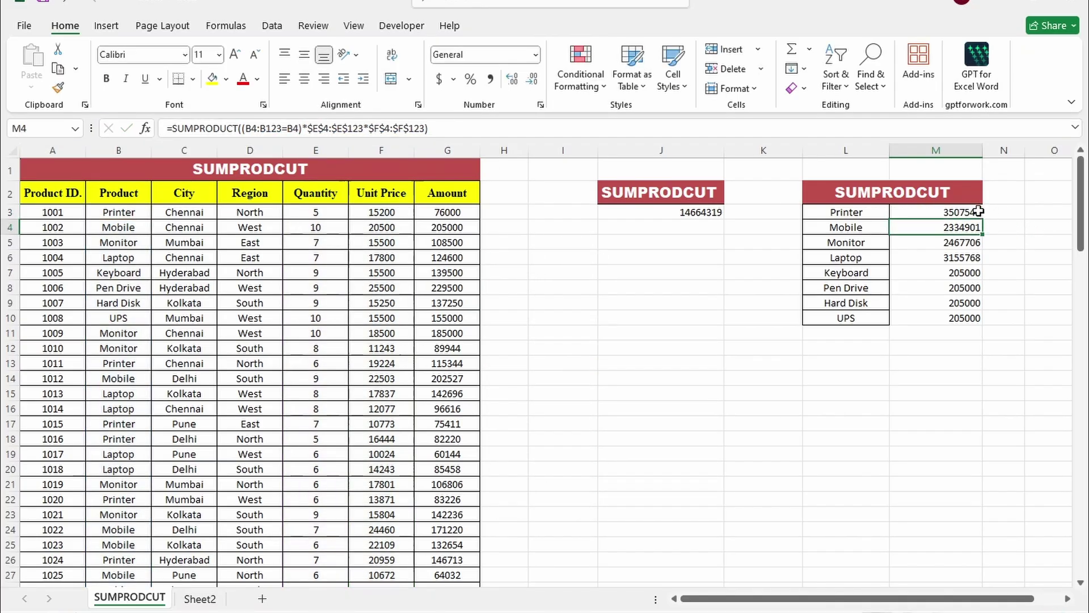
{"action": "double_click", "coordinate": [982, 219]}
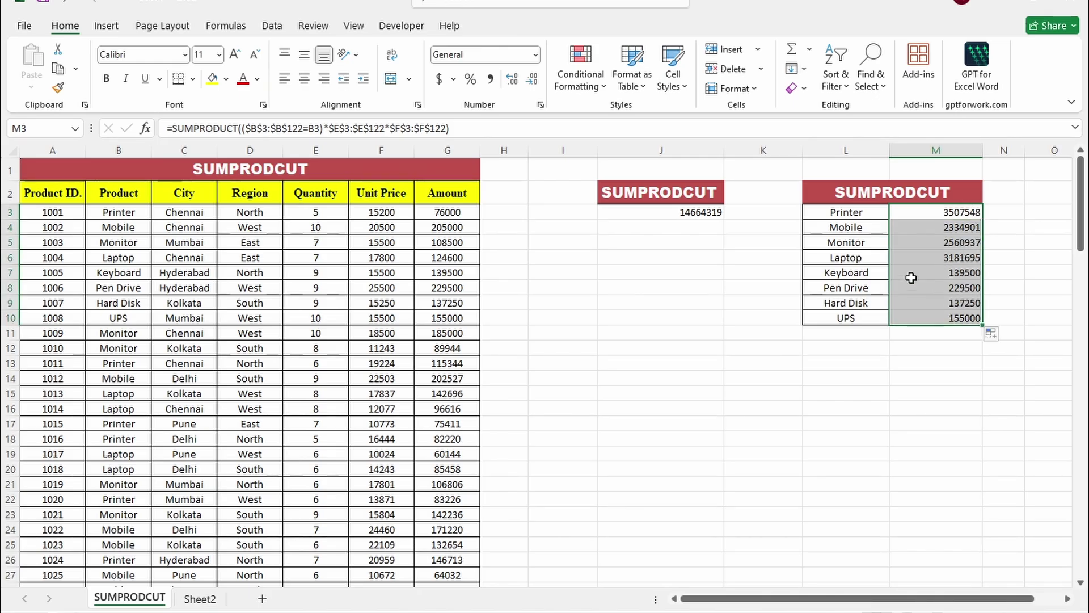
Turn on filtering for the table's header row A2:G2
{"action": "left_click_drag", "start_coordinate": [289, 187], "coordinate": [446, 191]}
{"action": "left_click", "coordinate": [829, 85]}
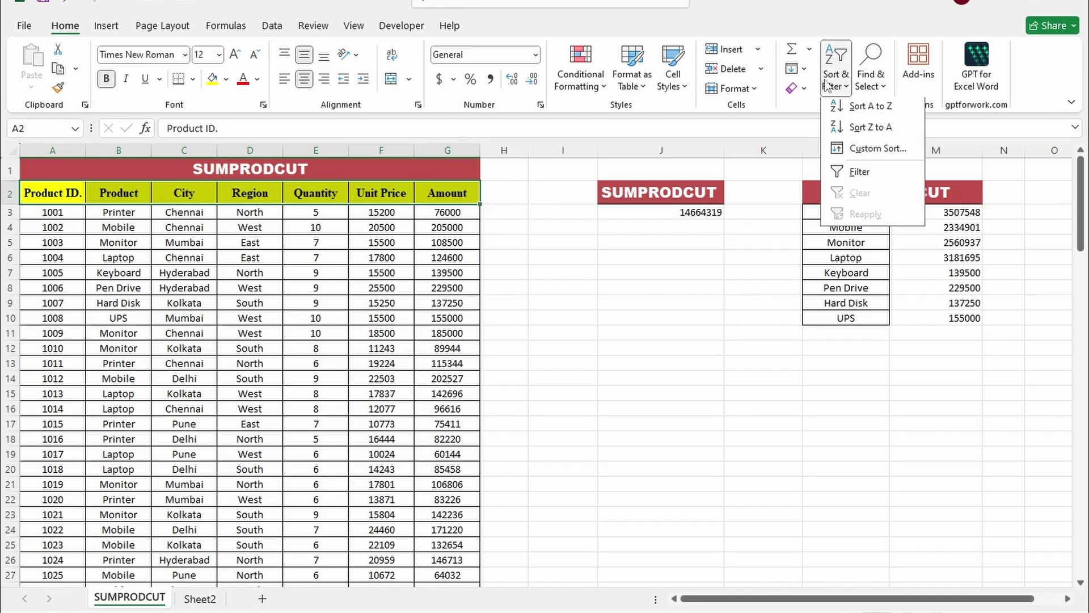
{"action": "left_click", "coordinate": [842, 173]}
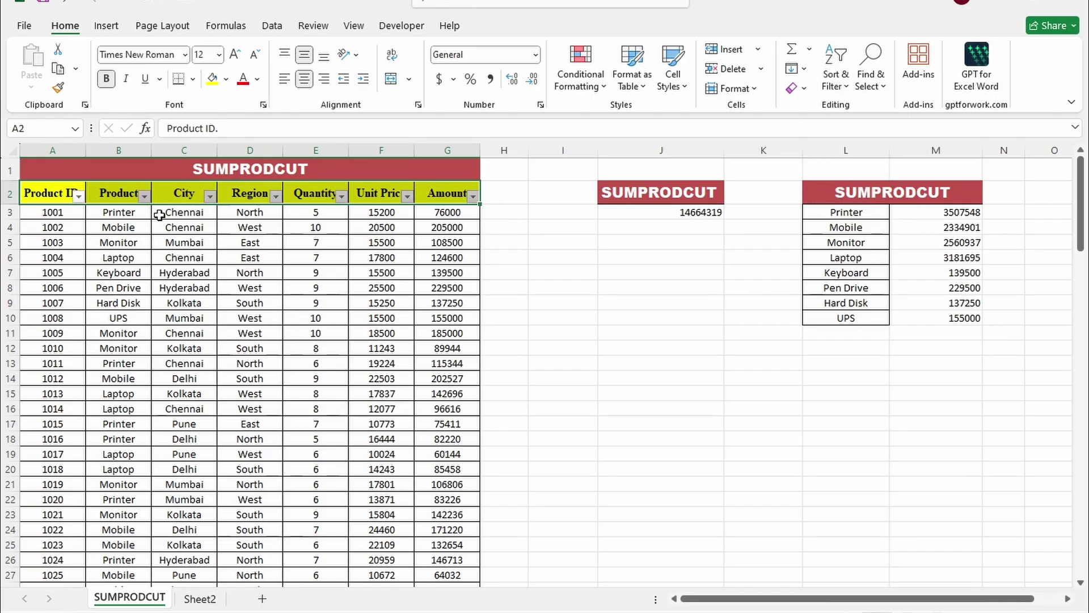
Filter the table's Product column to show only Printer rows
{"action": "left_click", "coordinate": [144, 196]}
{"action": "left_click", "coordinate": [80, 395]}
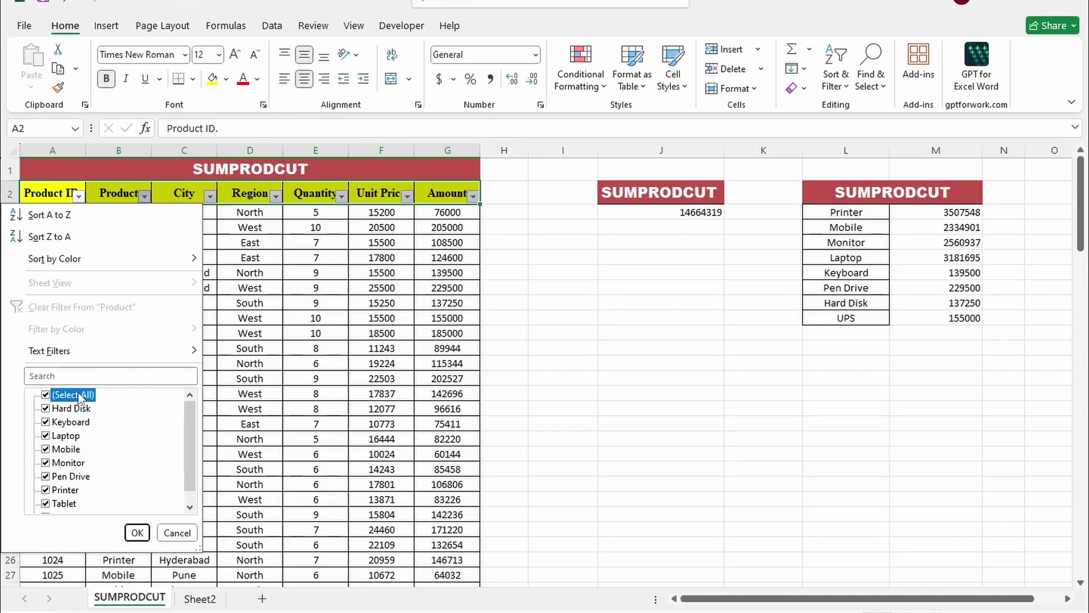
{"action": "left_click", "coordinate": [56, 491]}
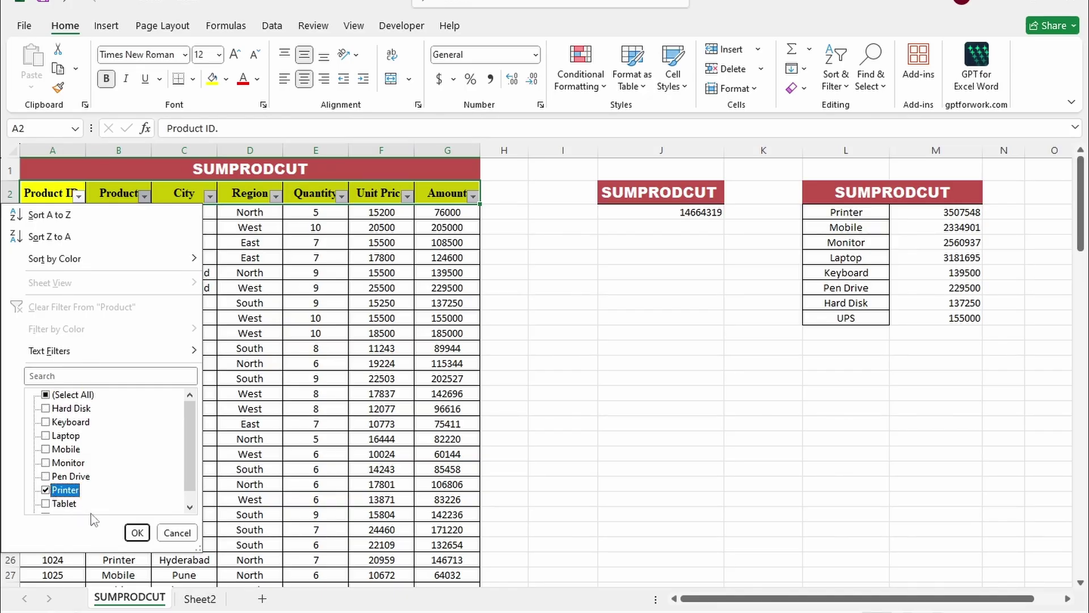
{"action": "left_click", "coordinate": [137, 533]}
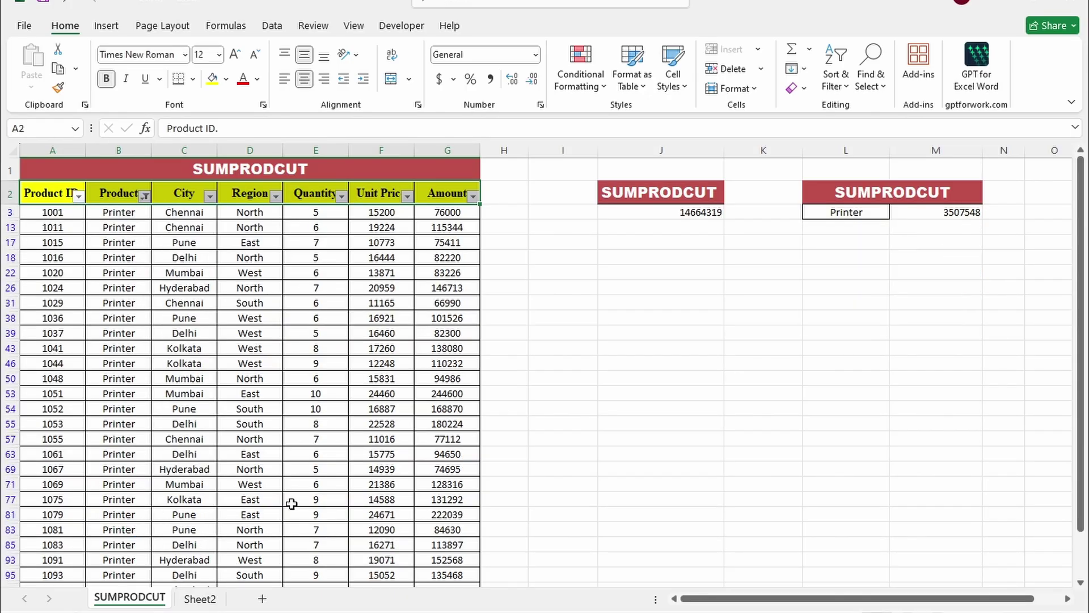
Compare the SUMPRODUCT result for Printer in M3 with the filtered Amount subtotal in G123
{"action": "left_click", "coordinate": [948, 213]}
{"action": "scroll", "coordinate": [476, 528], "scroll_direction": "down", "scroll_amount": 2}
{"action": "left_click", "coordinate": [435, 543]}
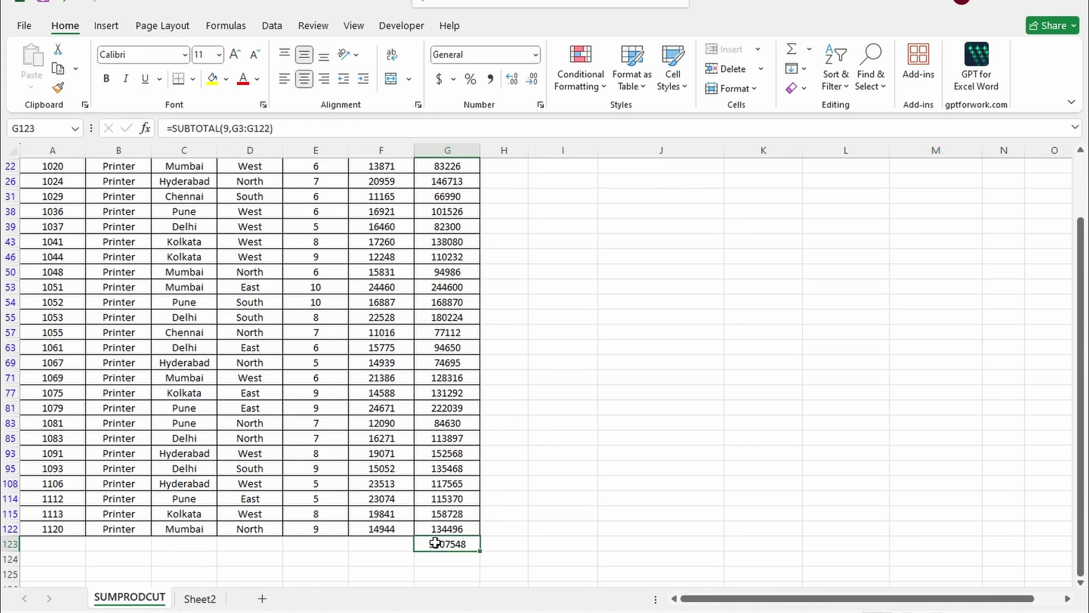
{"action": "scroll", "coordinate": [768, 463], "scroll_direction": "up", "scroll_amount": 2}
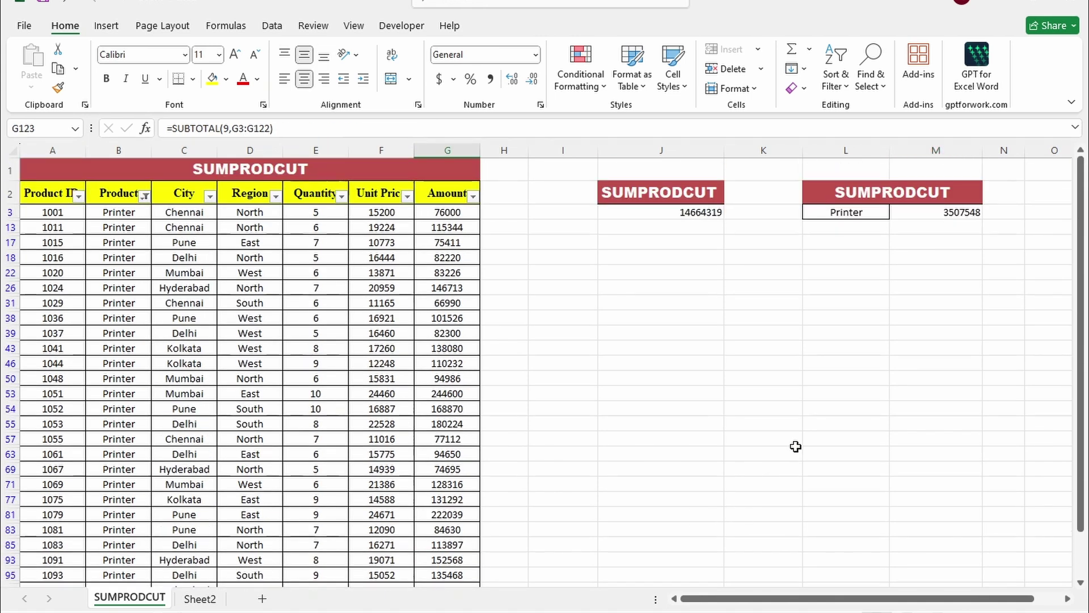
{"action": "left_click", "coordinate": [943, 212]}
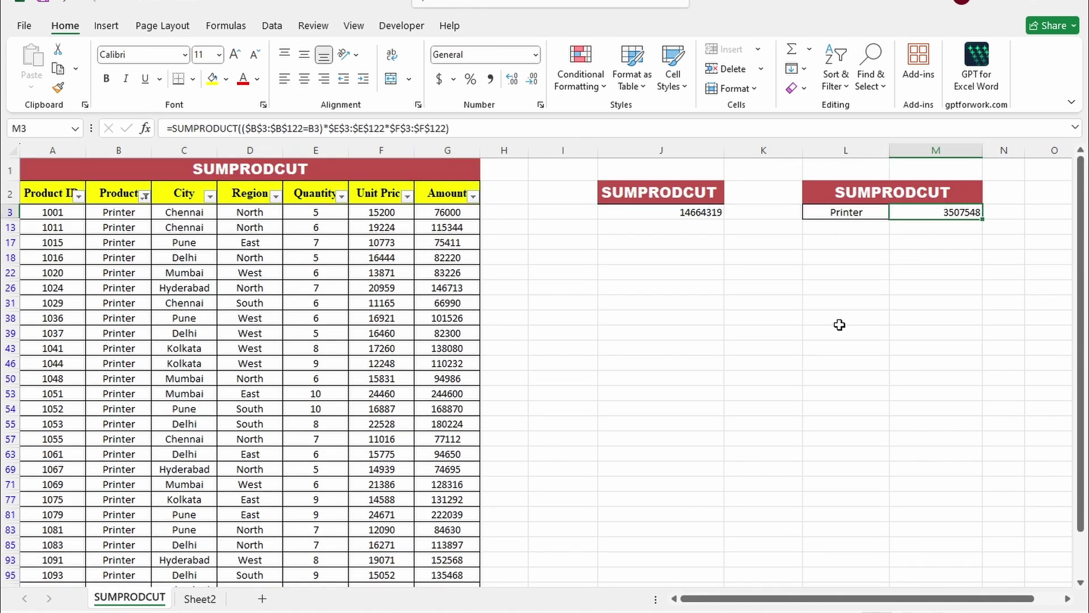
Reset the Product column filter to include all products
{"action": "left_click", "coordinate": [145, 196]}
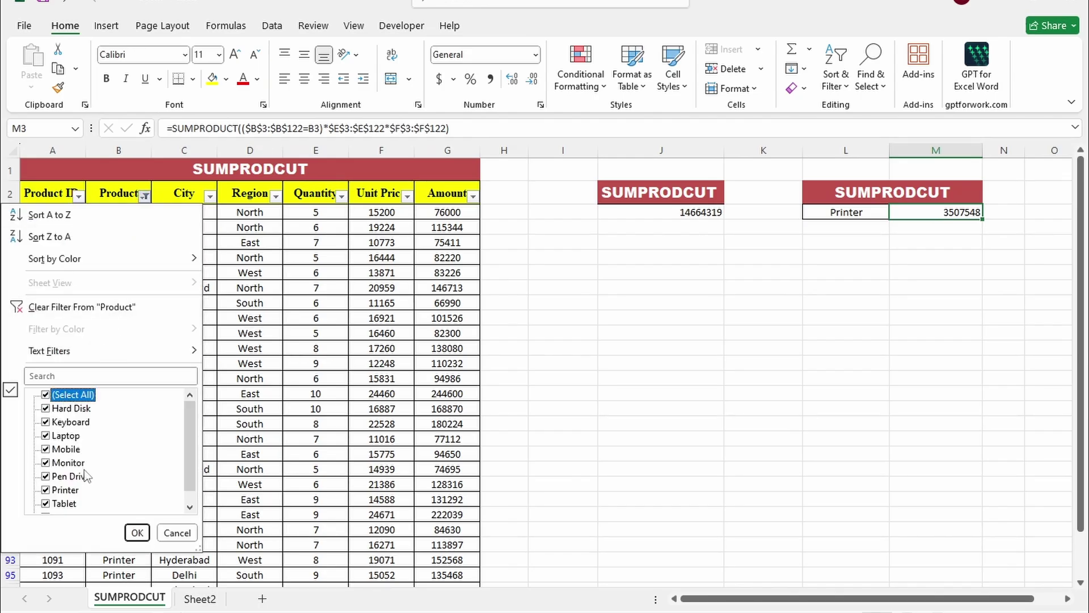
{"action": "left_click", "coordinate": [137, 533]}
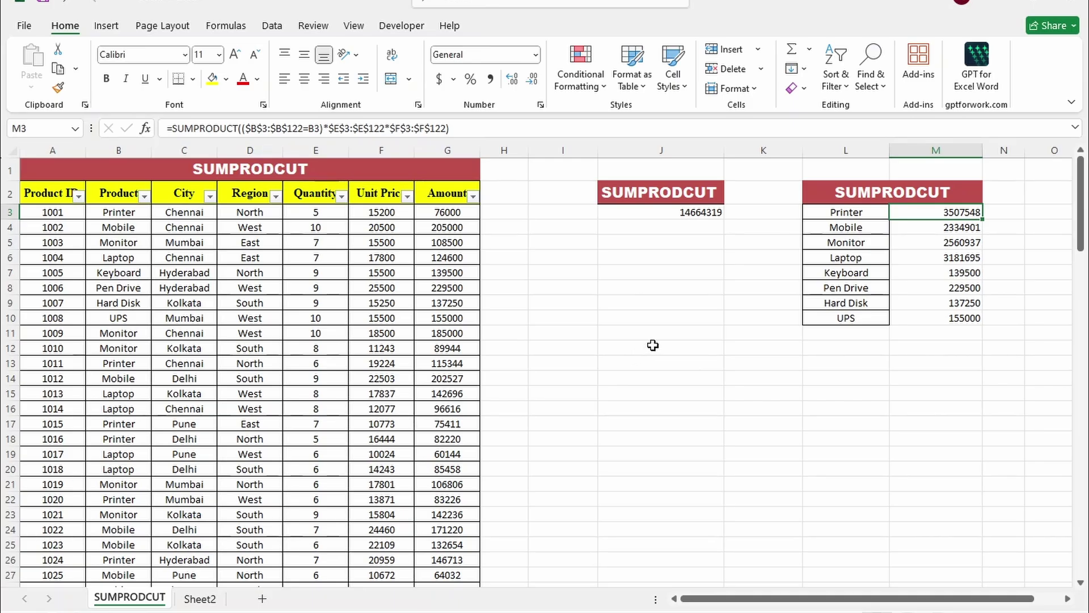
Apply all borders to the product summary table in L2:M10
{"action": "left_click_drag", "start_coordinate": [901, 190], "coordinate": [916, 318]}
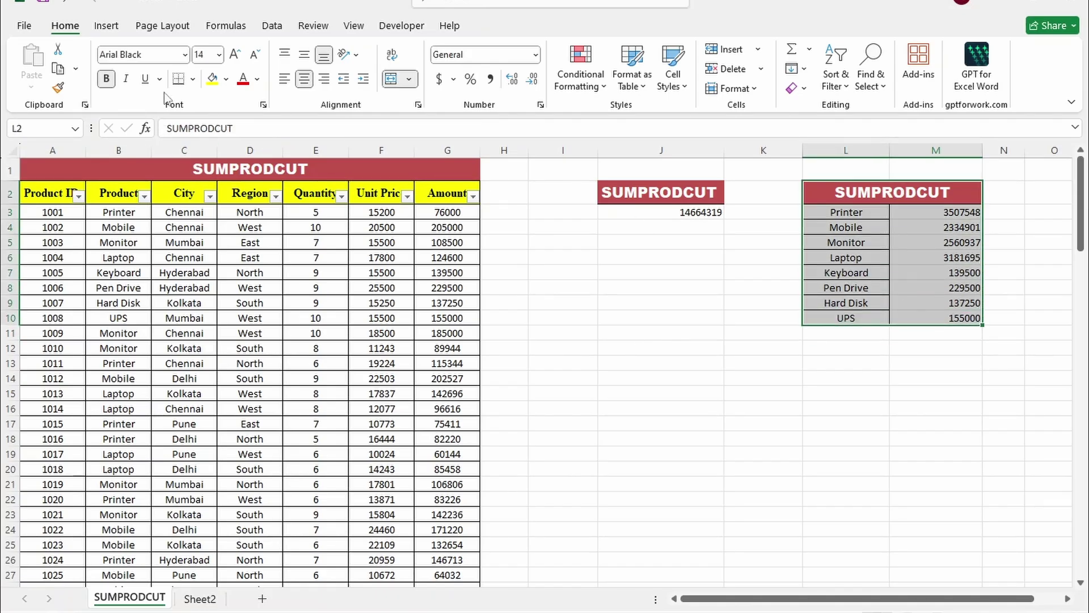
{"action": "left_click", "coordinate": [193, 79]}
{"action": "left_click", "coordinate": [267, 231]}
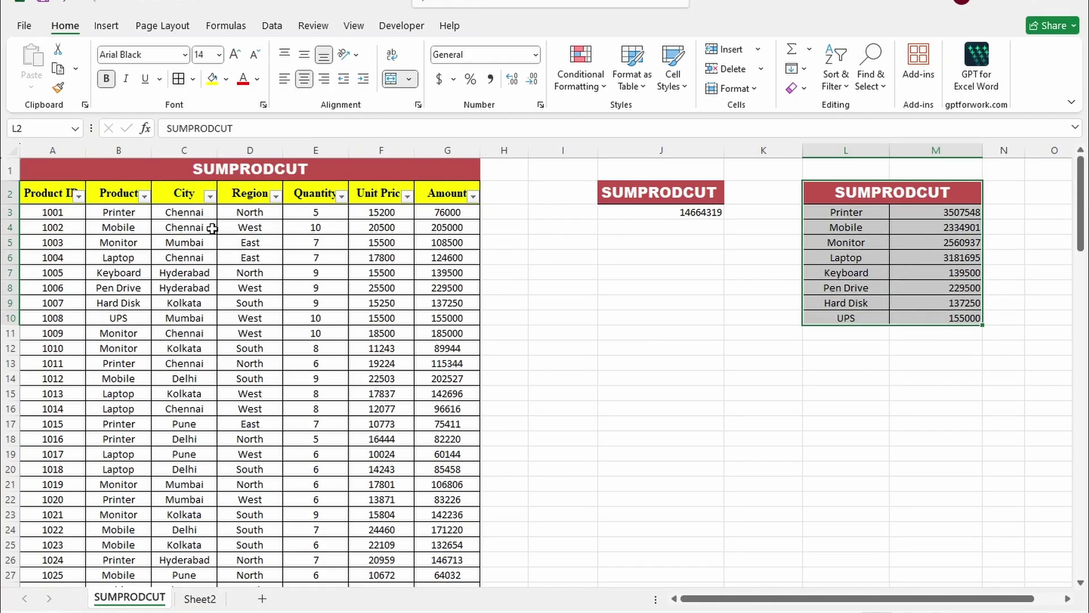
{"action": "left_click", "coordinate": [924, 272]}
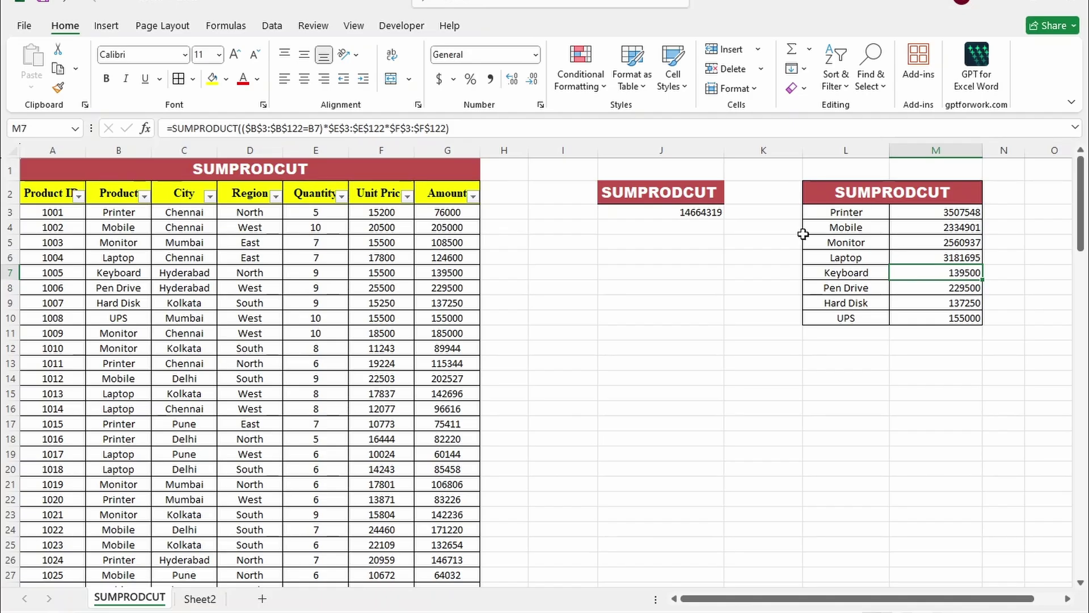
Filter the Product column down to Printer again, leaving every other product unselected
{"action": "left_click_drag", "start_coordinate": [119, 212], "coordinate": [122, 409]}
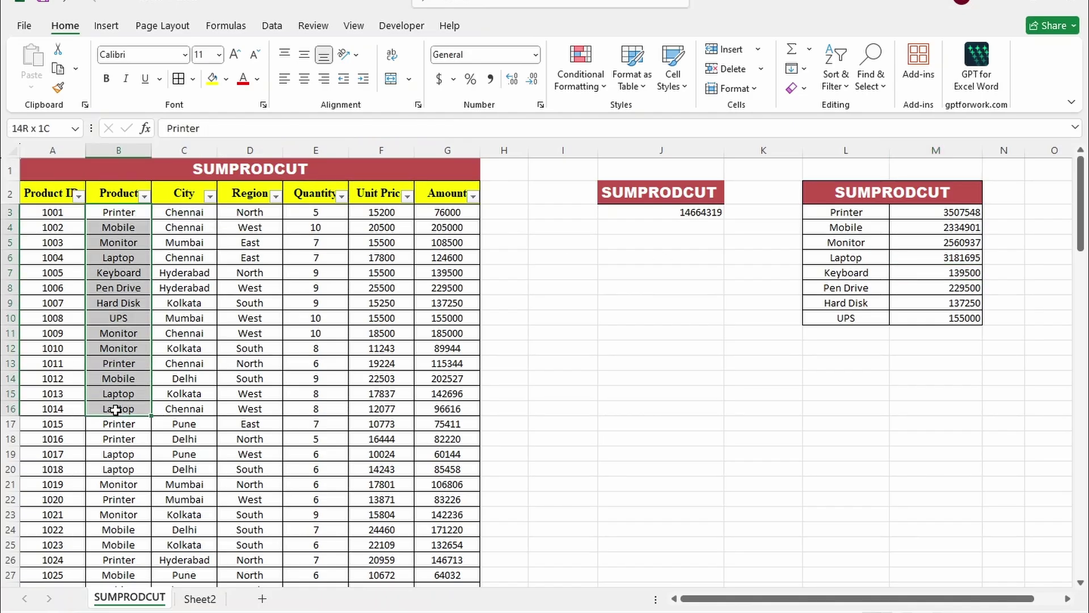
{"action": "left_click", "coordinate": [127, 318]}
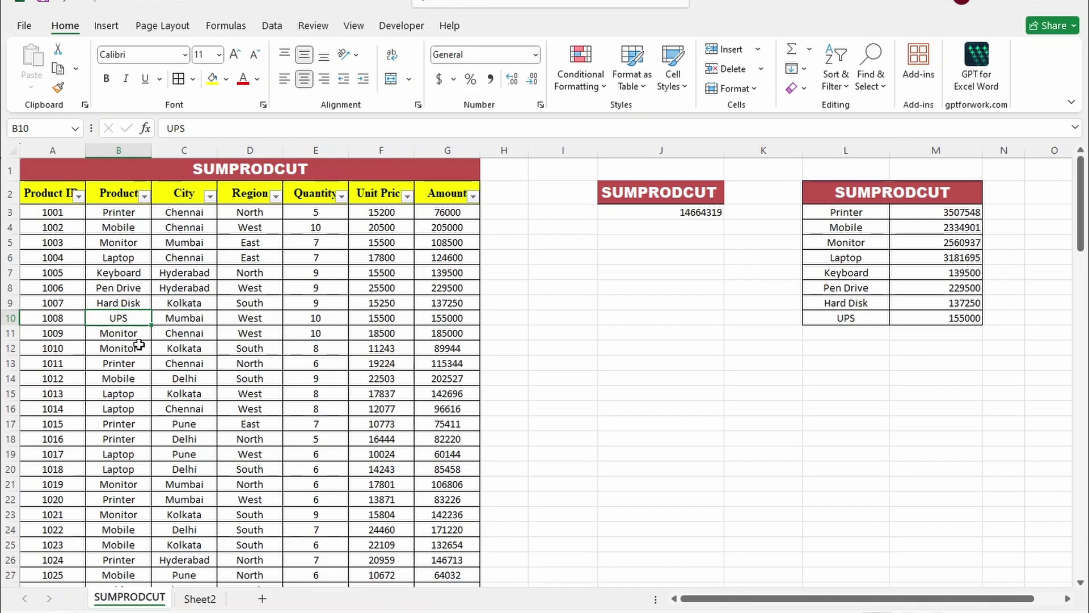
{"action": "left_click", "coordinate": [145, 196]}
{"action": "left_click", "coordinate": [45, 394]}
{"action": "left_click", "coordinate": [45, 490]}
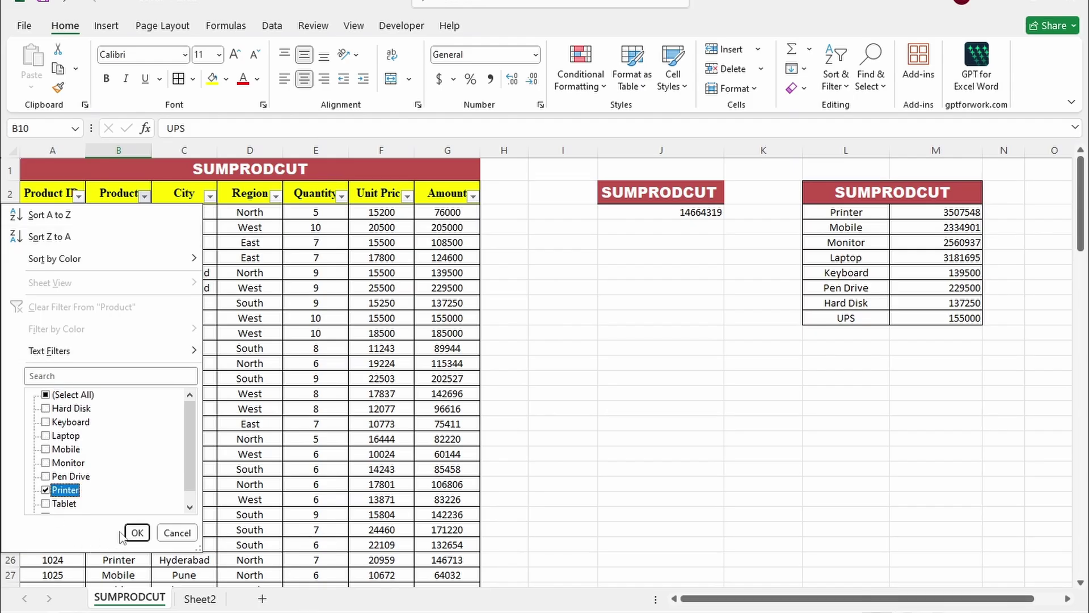
{"action": "left_click", "coordinate": [136, 532]}
Review the filtered Quantity and Unit Price values, and check the Amount subtotal in G123 against the Printer formula in M3
{"action": "left_click_drag", "start_coordinate": [309, 212], "coordinate": [335, 608]}
{"action": "scroll", "coordinate": [375, 214], "scroll_direction": "up", "scroll_amount": 2}
{"action": "left_click_drag", "start_coordinate": [382, 213], "coordinate": [379, 586]}
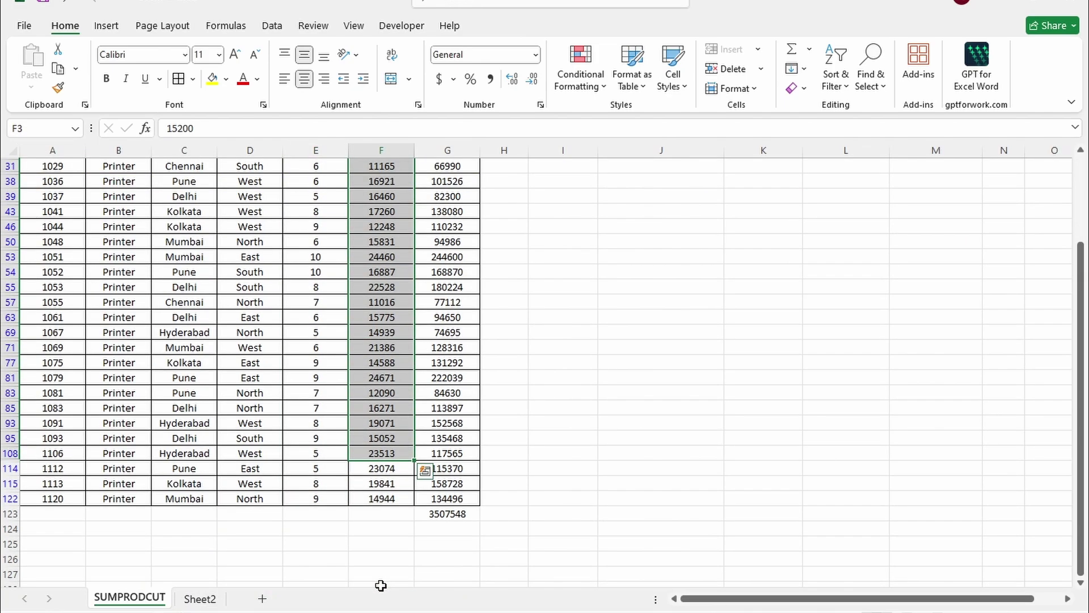
{"action": "left_click", "coordinate": [361, 513]}
{"action": "left_click", "coordinate": [448, 514]}
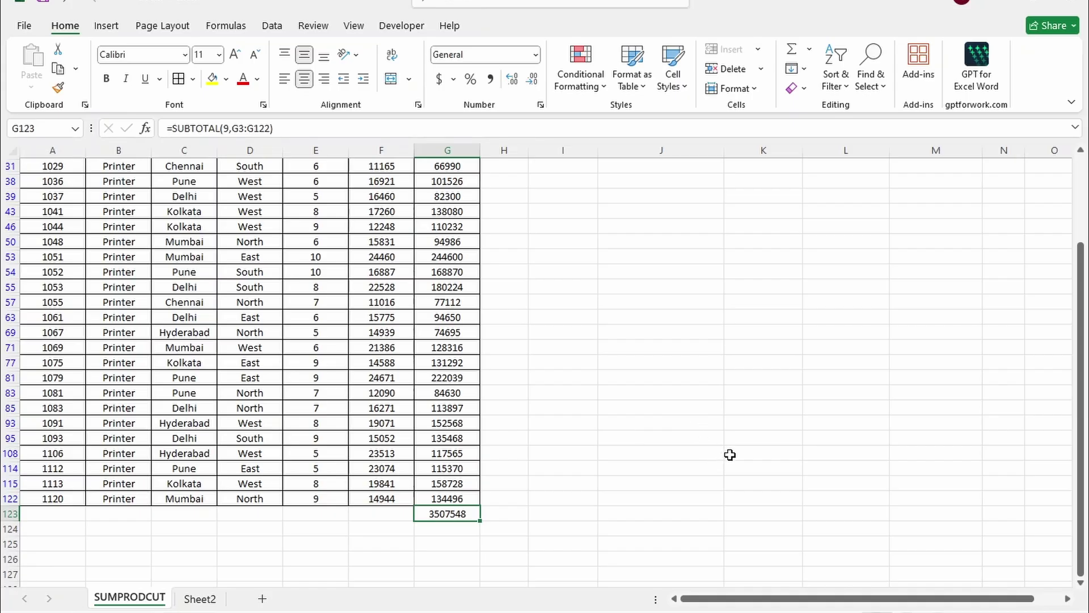
{"action": "scroll", "coordinate": [729, 454], "scroll_direction": "up", "scroll_amount": 3}
{"action": "left_click", "coordinate": [907, 215]}
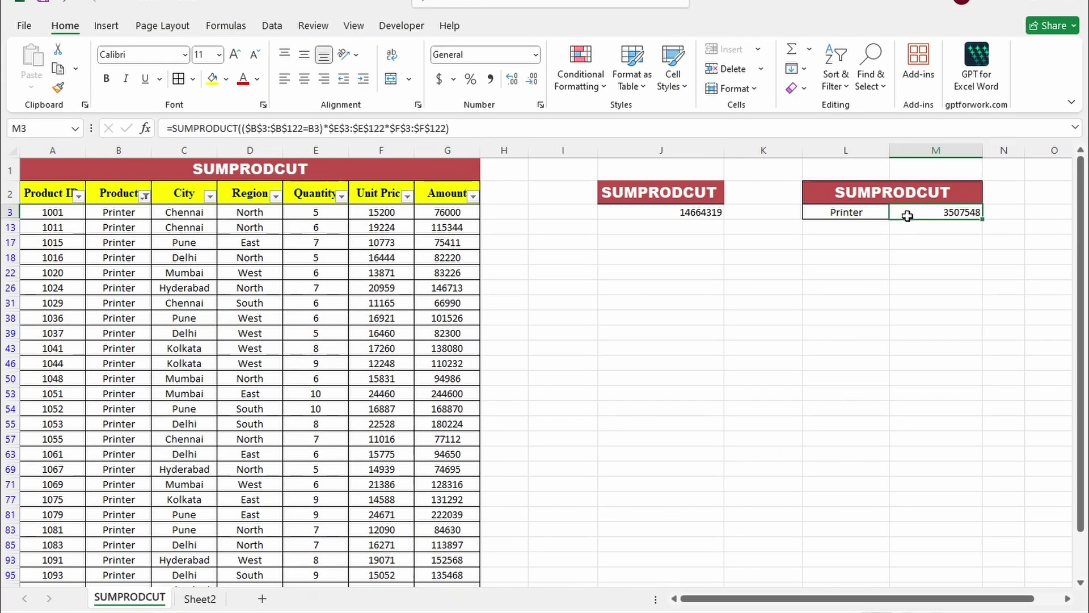